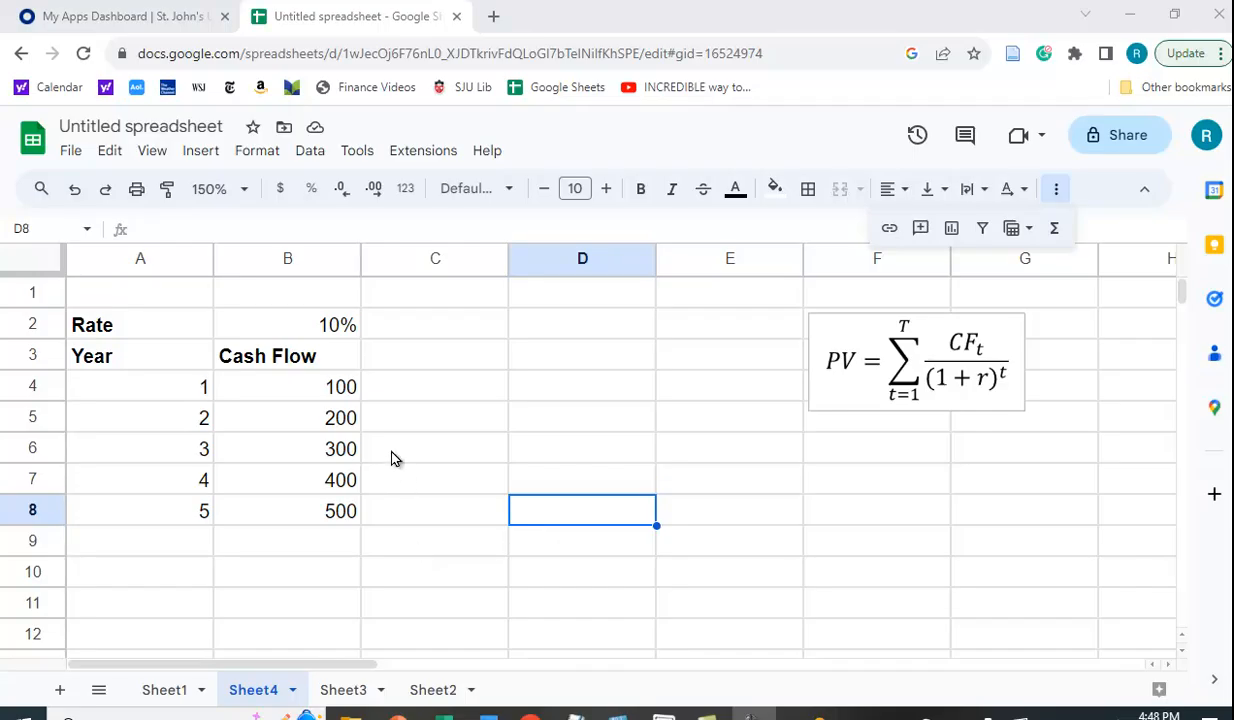
Enter the heading 'PV Factor' in C3.
left_click(401, 369)
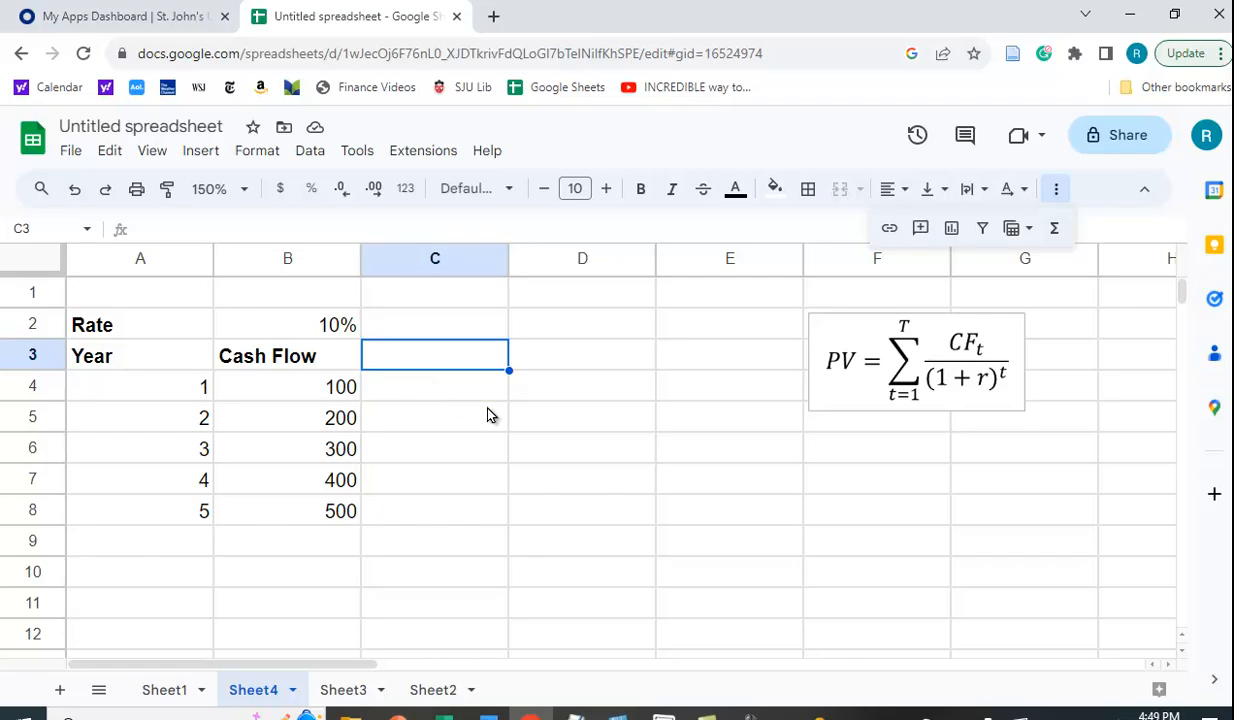
type("PV Va")
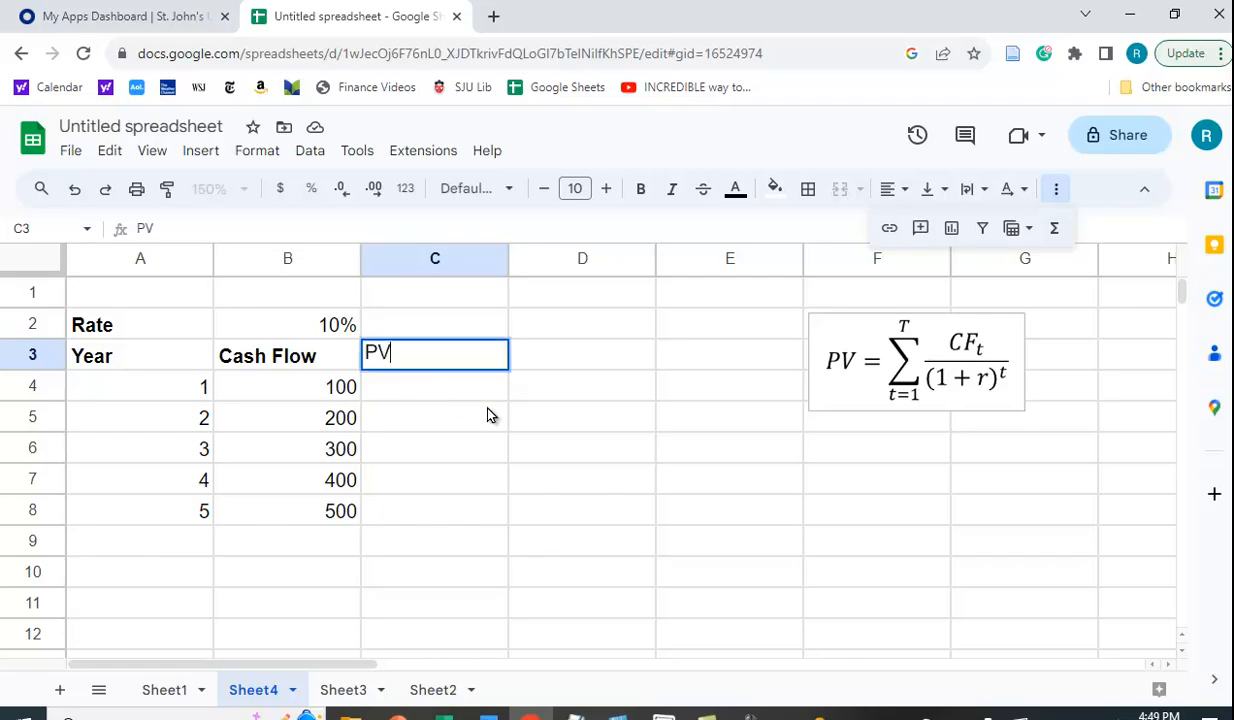
key("BackSpace")
key("BackSpace")
type("F")
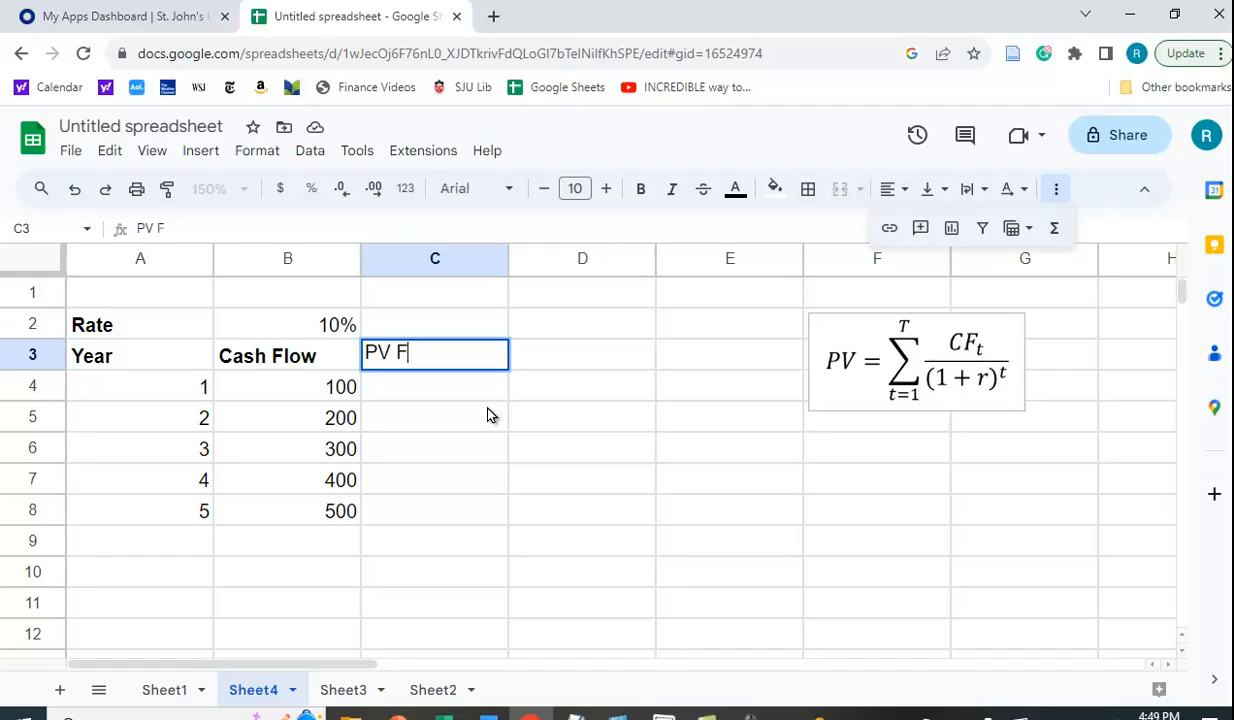
type("actor")
key("Return")
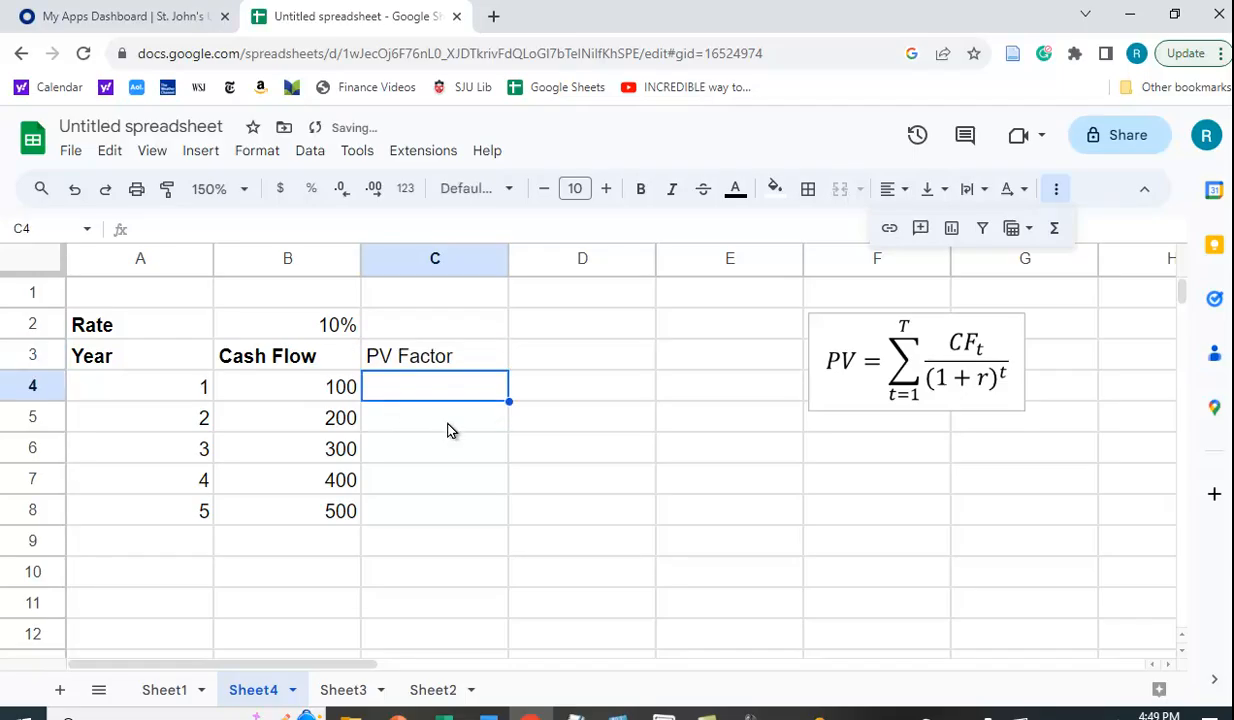
Enter =1/(1+B$2)^A4 in C4 to get the year-1 discount factor 0.9090909091.
type("=1")
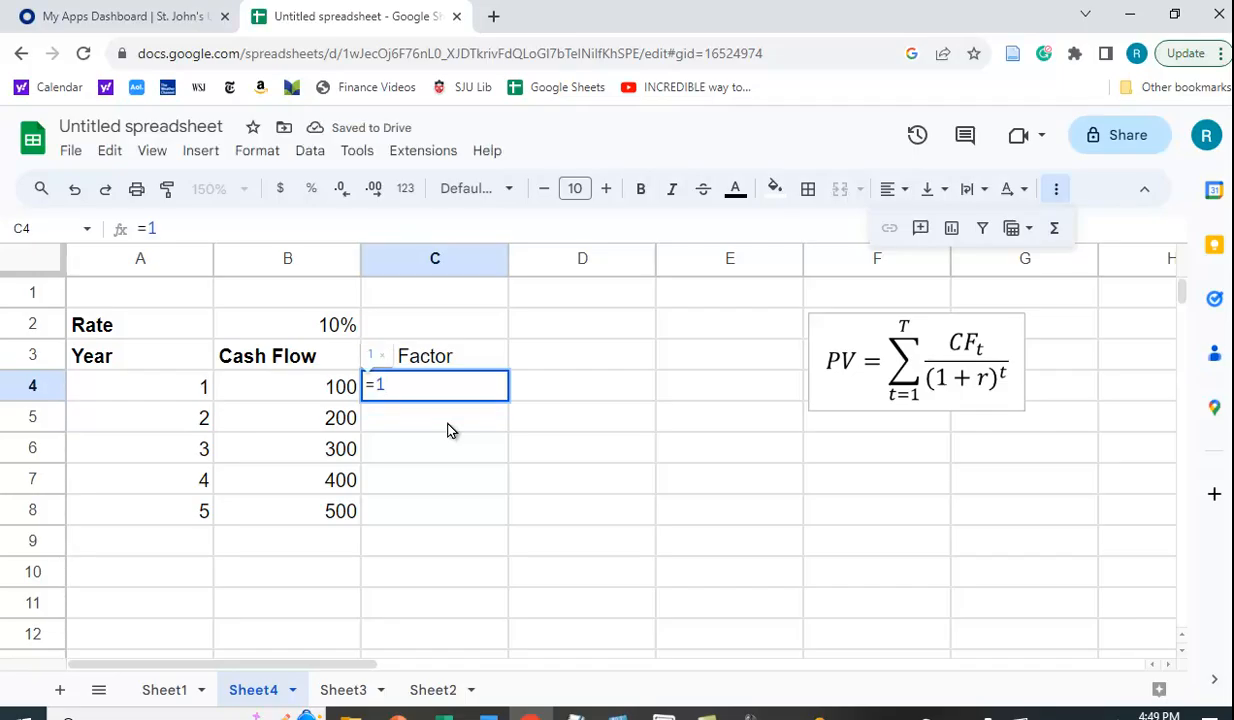
type("/(1+")
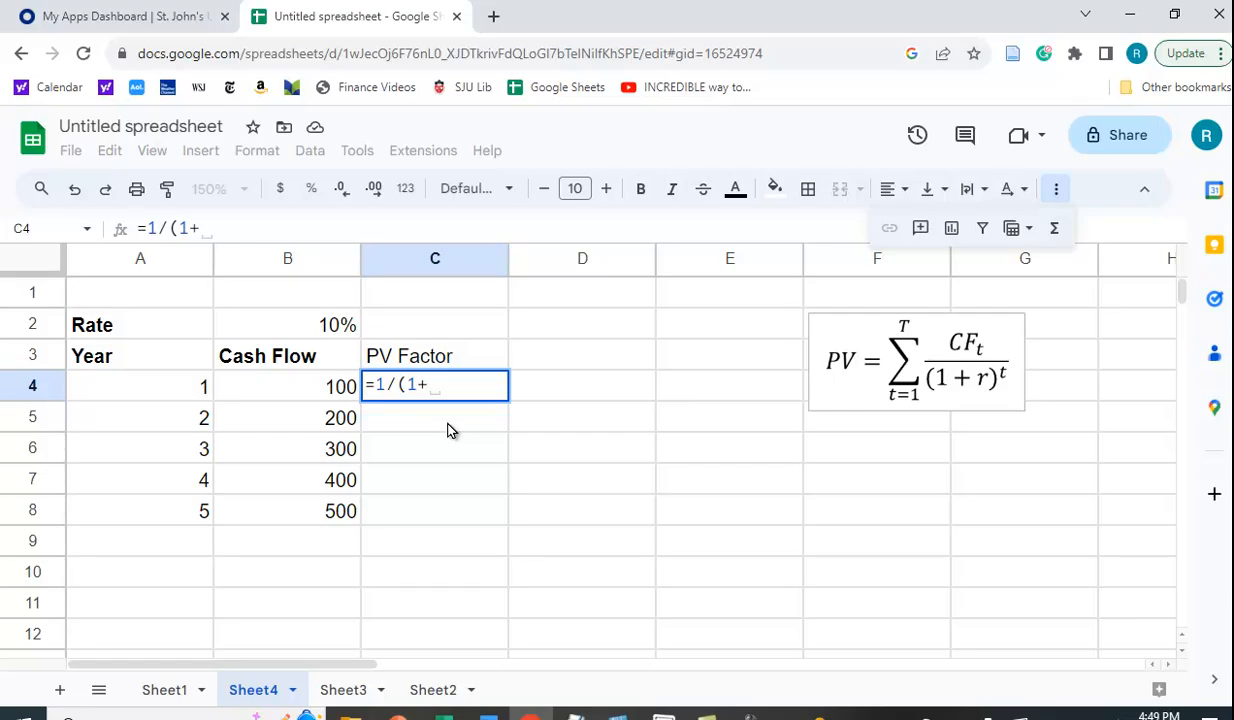
left_click(330, 322)
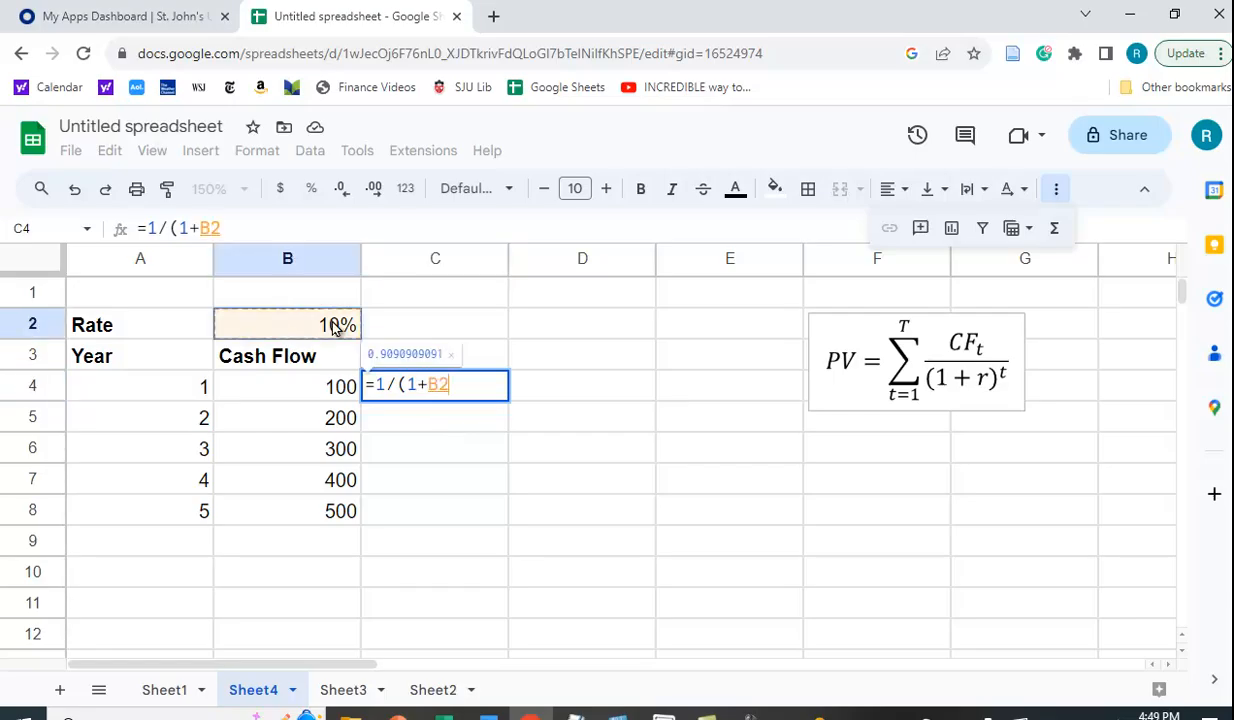
left_click(436, 391)
type("$")
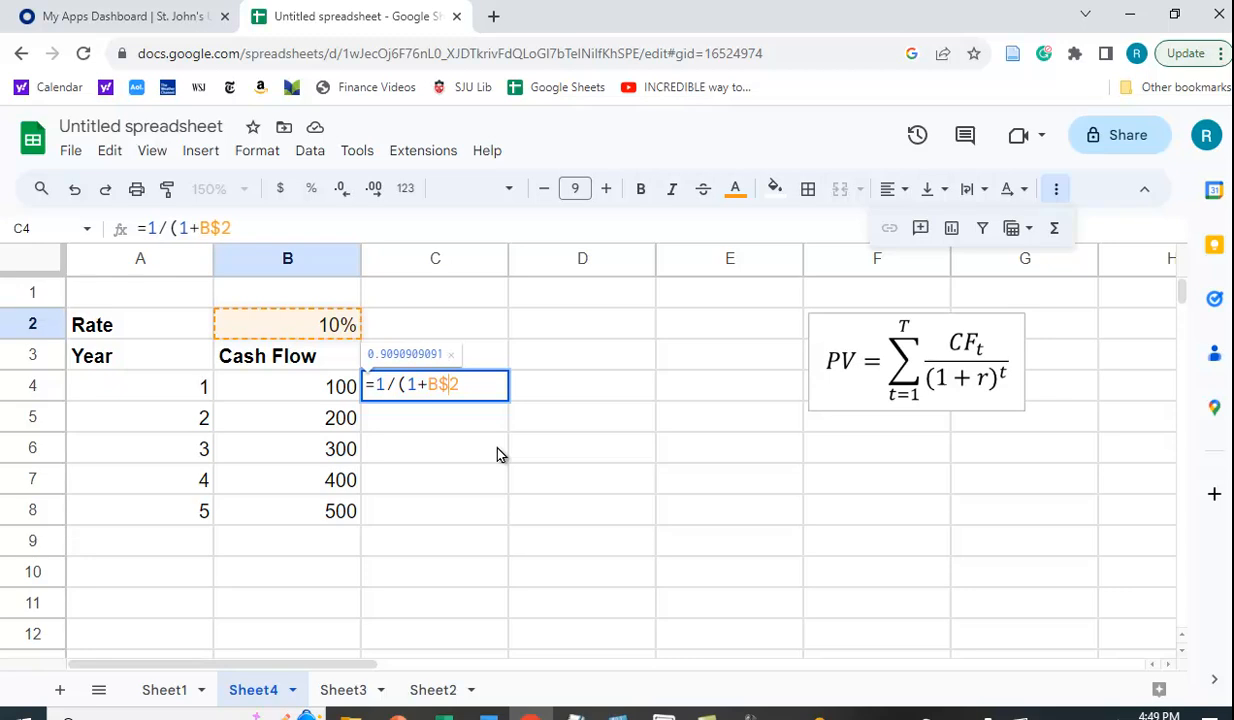
left_click(475, 388)
type(")")
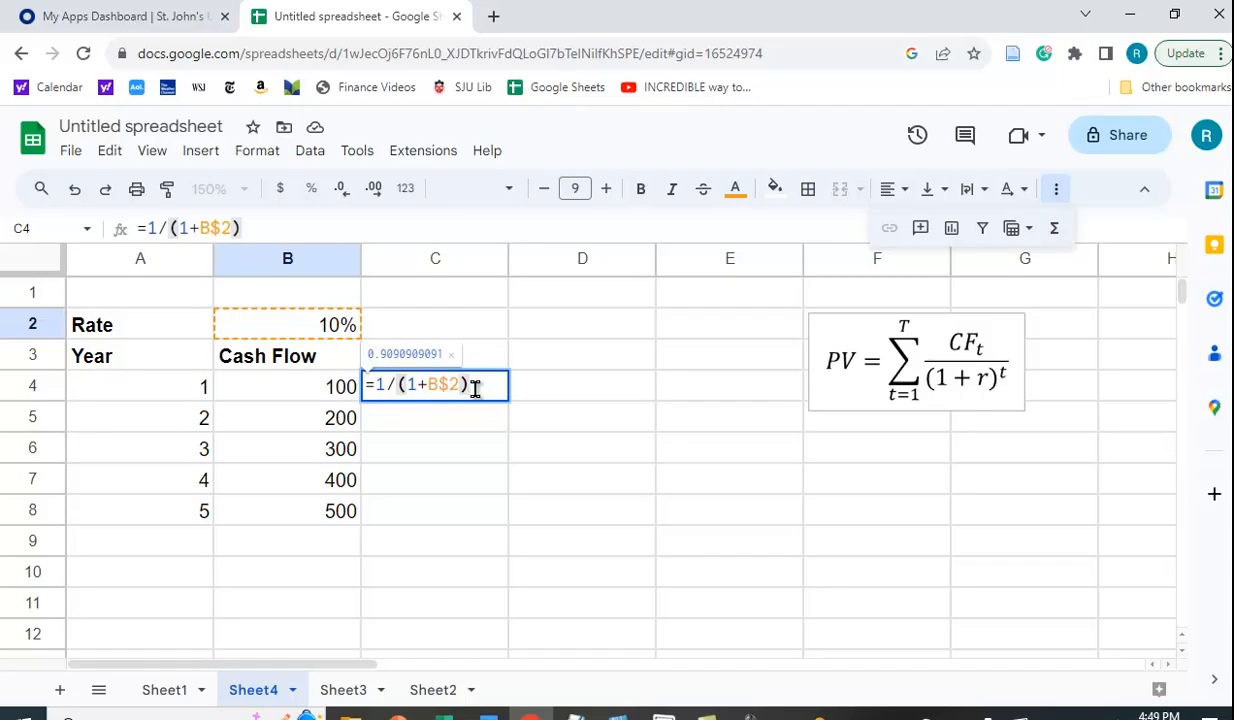
type("^")
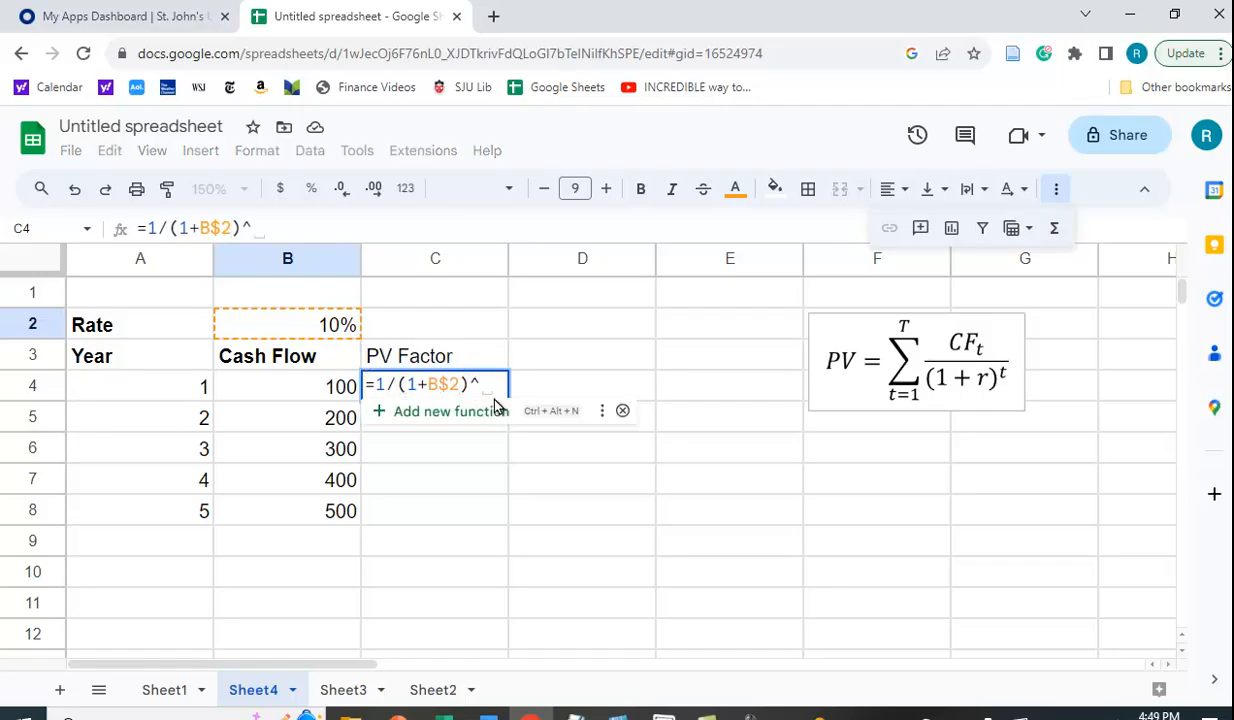
left_click(158, 389)
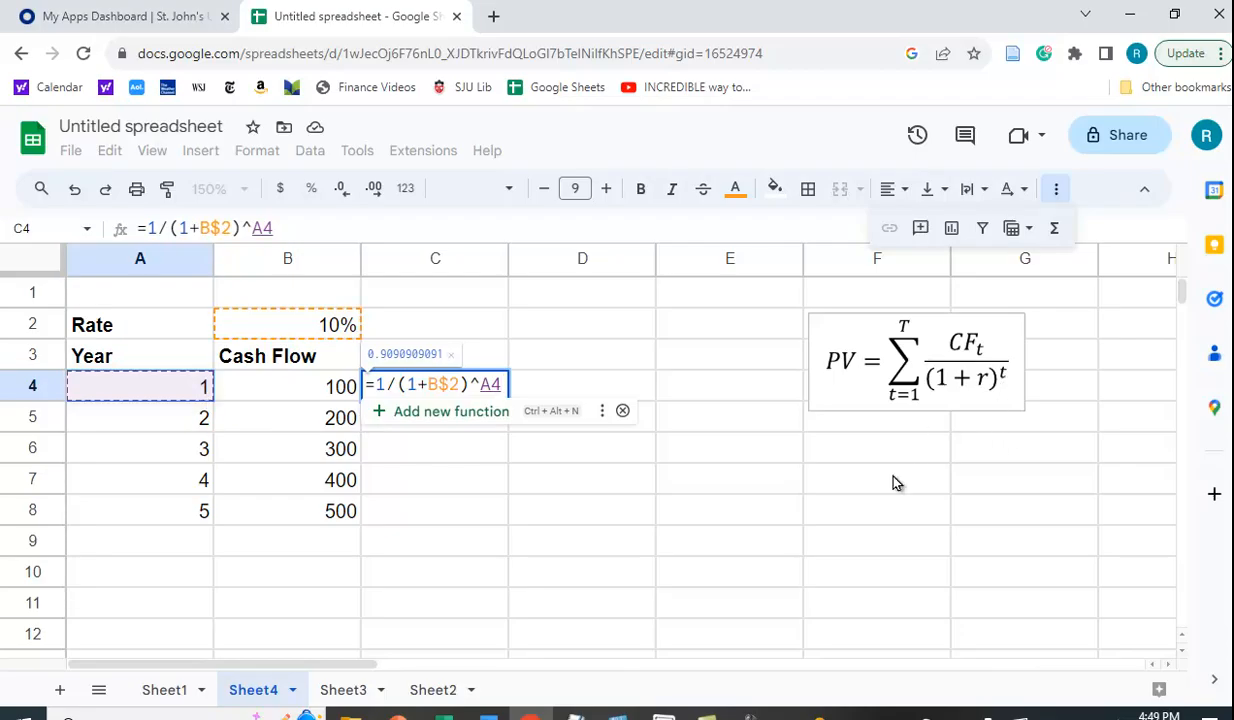
key("Return")
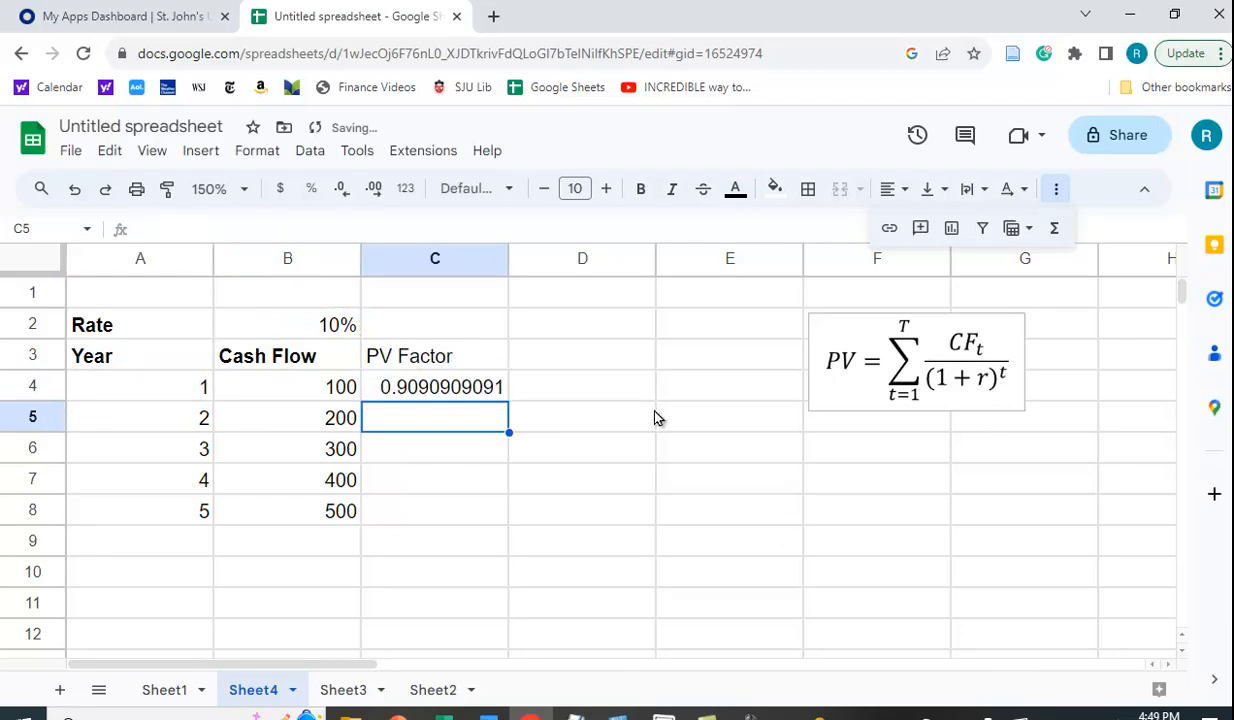
Fill the factor formula down C4:C8 and show 0.9091 through 0.6209 at four decimals.
left_click(443, 390)
left_click_drag(508, 401, 508, 502)
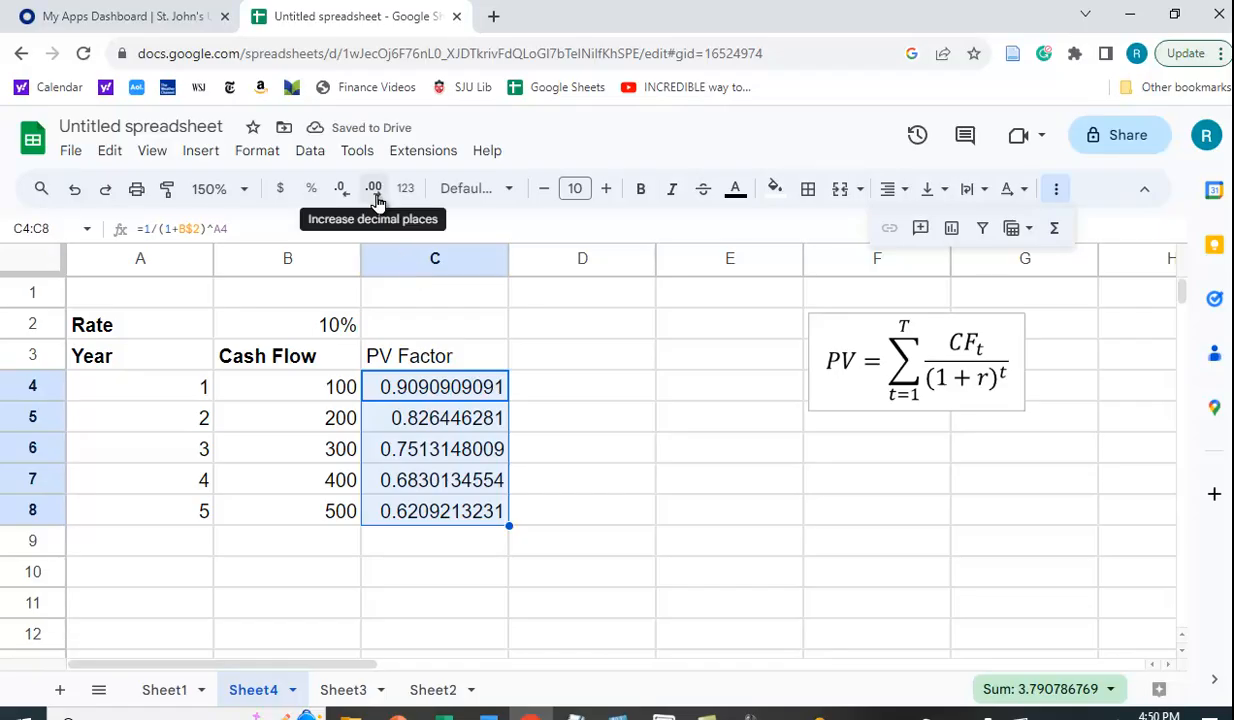
left_click(370, 199)
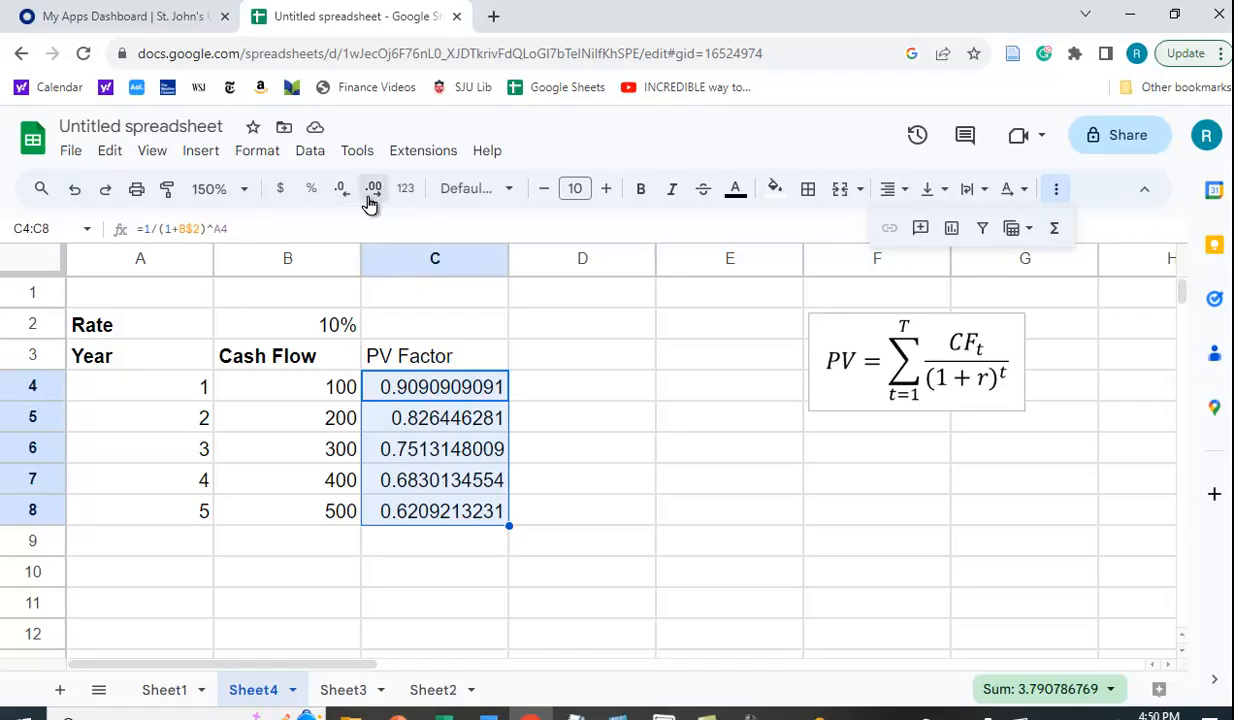
left_click(343, 196)
left_click(343, 196)
left_click(343, 196)
left_click(345, 199)
left_click(345, 199)
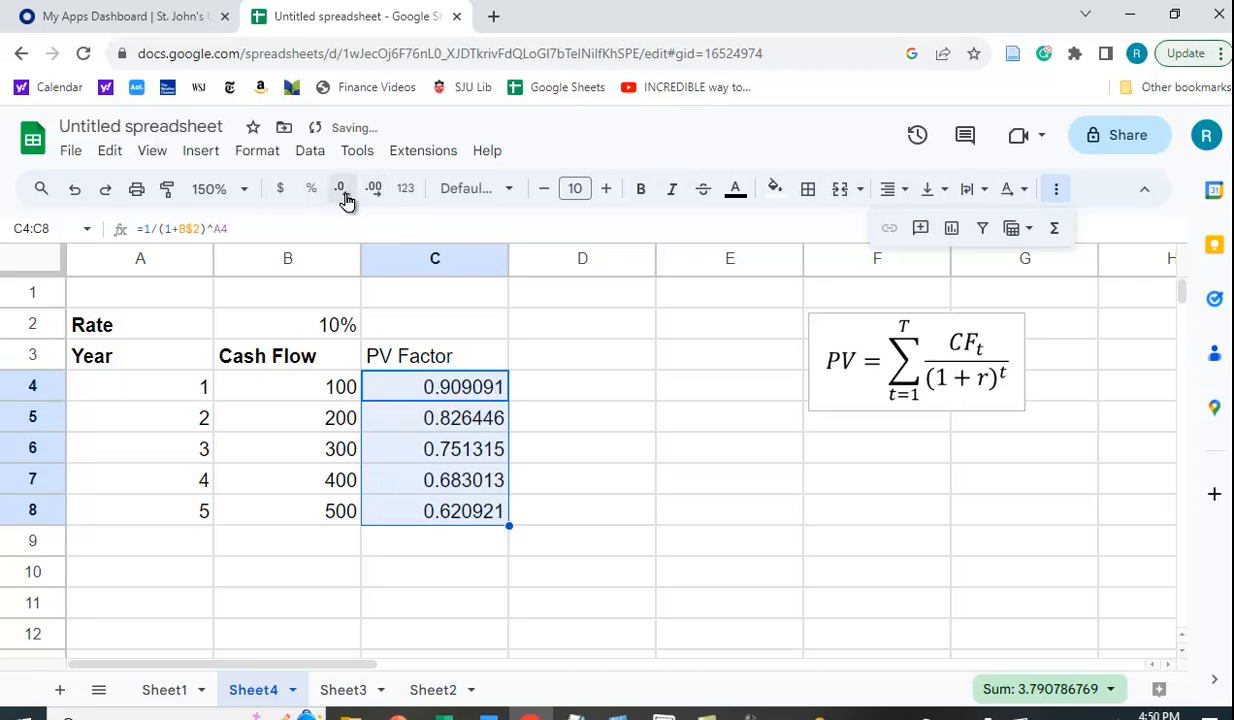
left_click(345, 199)
left_click(345, 199)
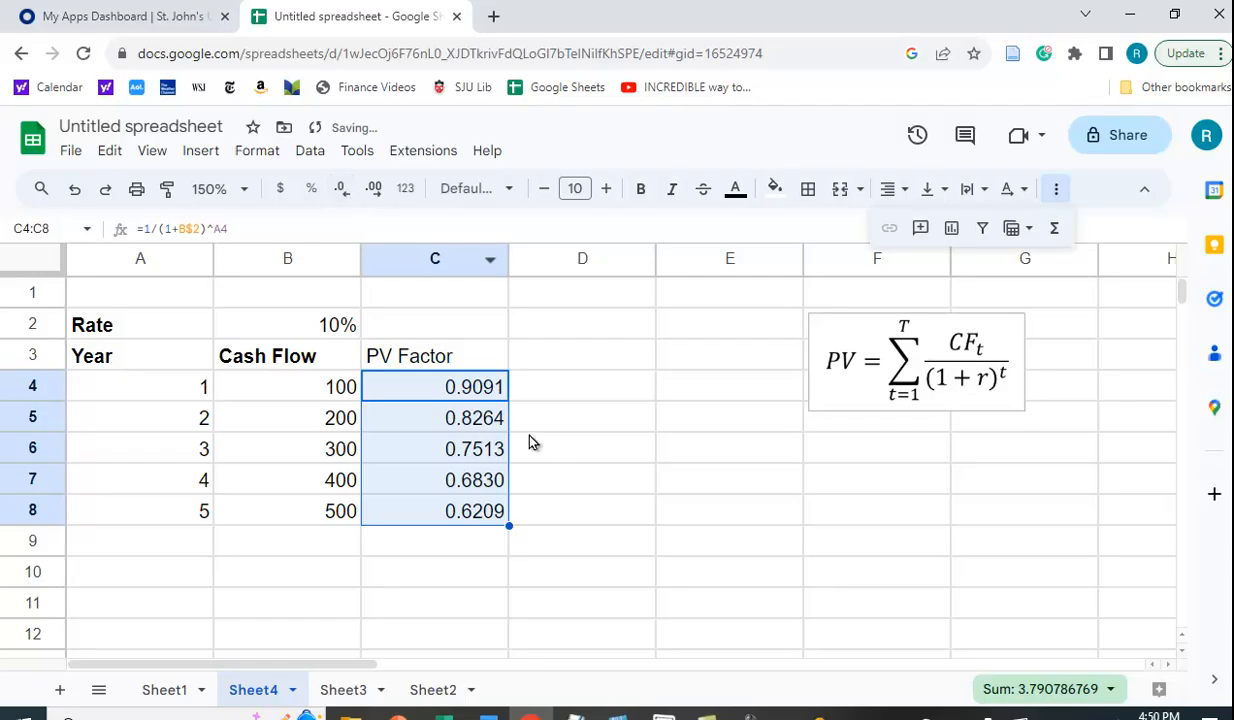
left_click(525, 358)
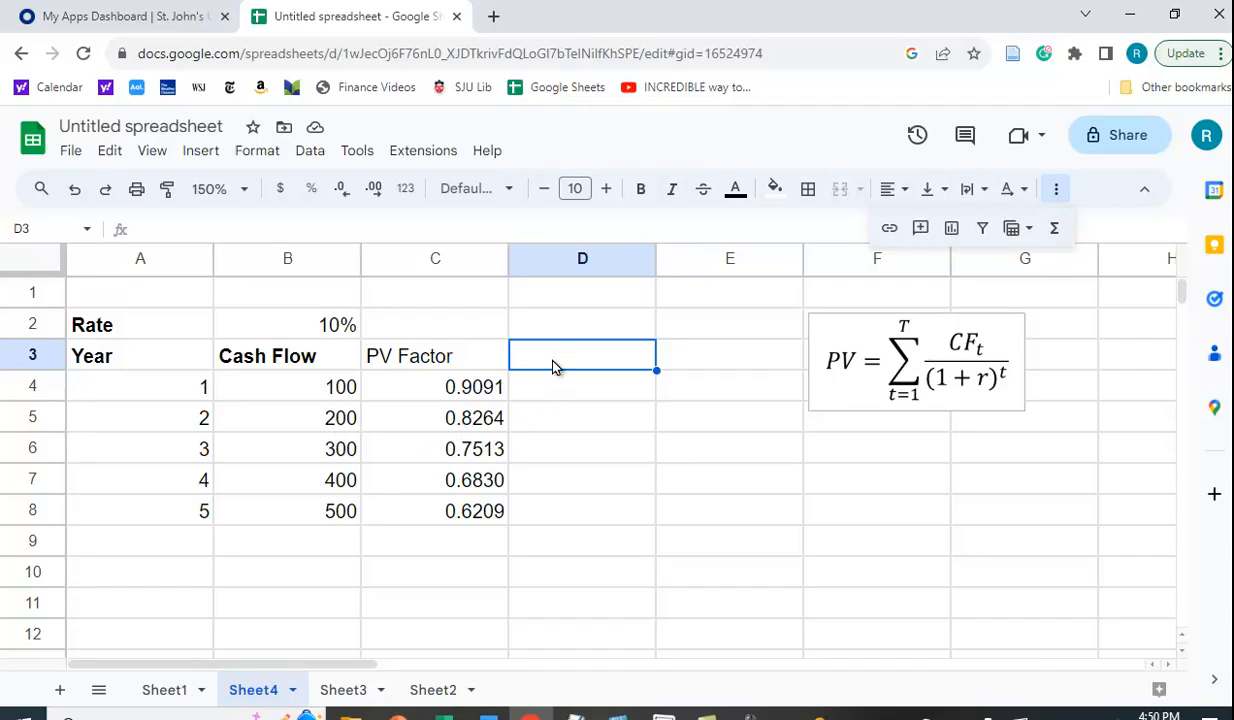
Add a 'PV CFs' column with =B4*C4 as currency, filled down D4:D8 ($90.91 to $310.46).
type("PV ")
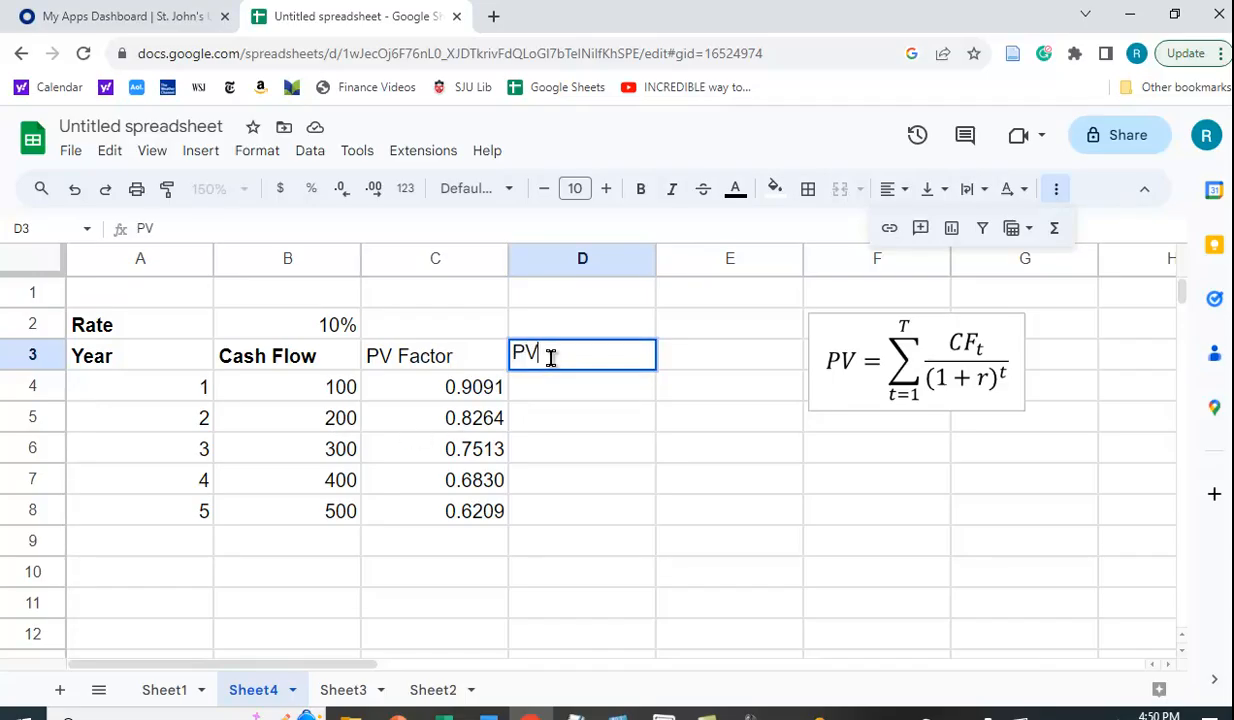
type("CFs")
key("Return")
type("=")
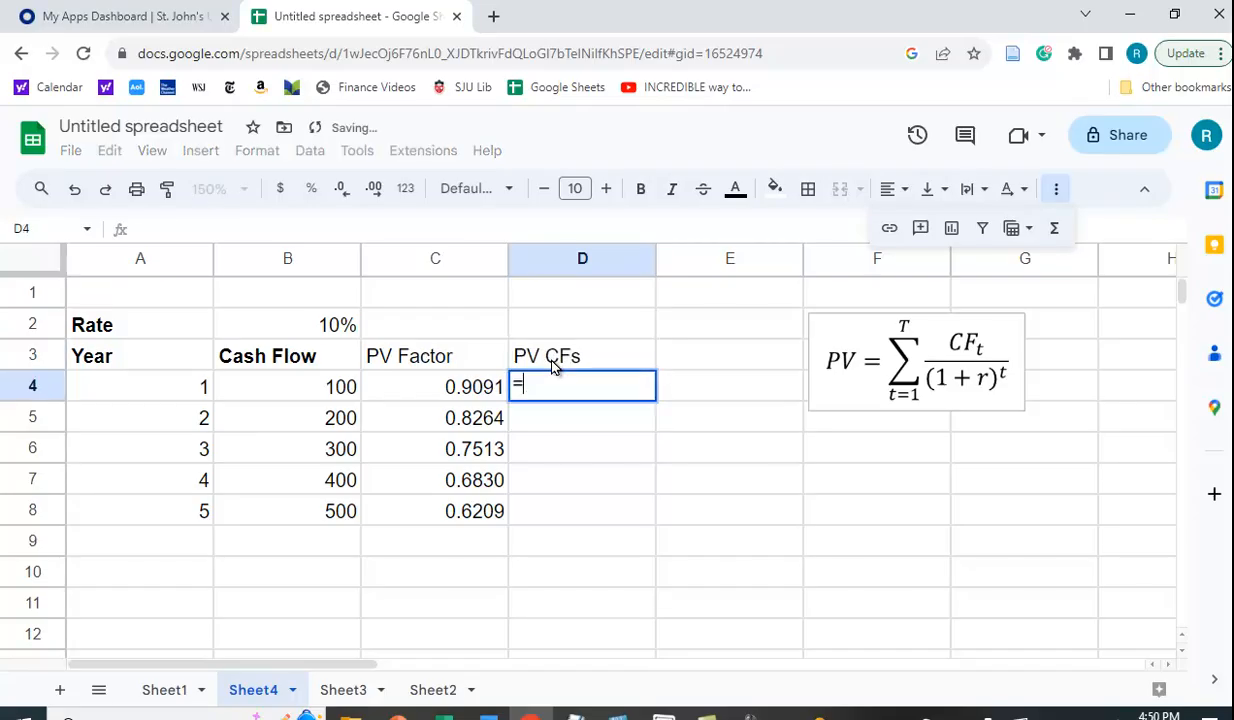
type("b")
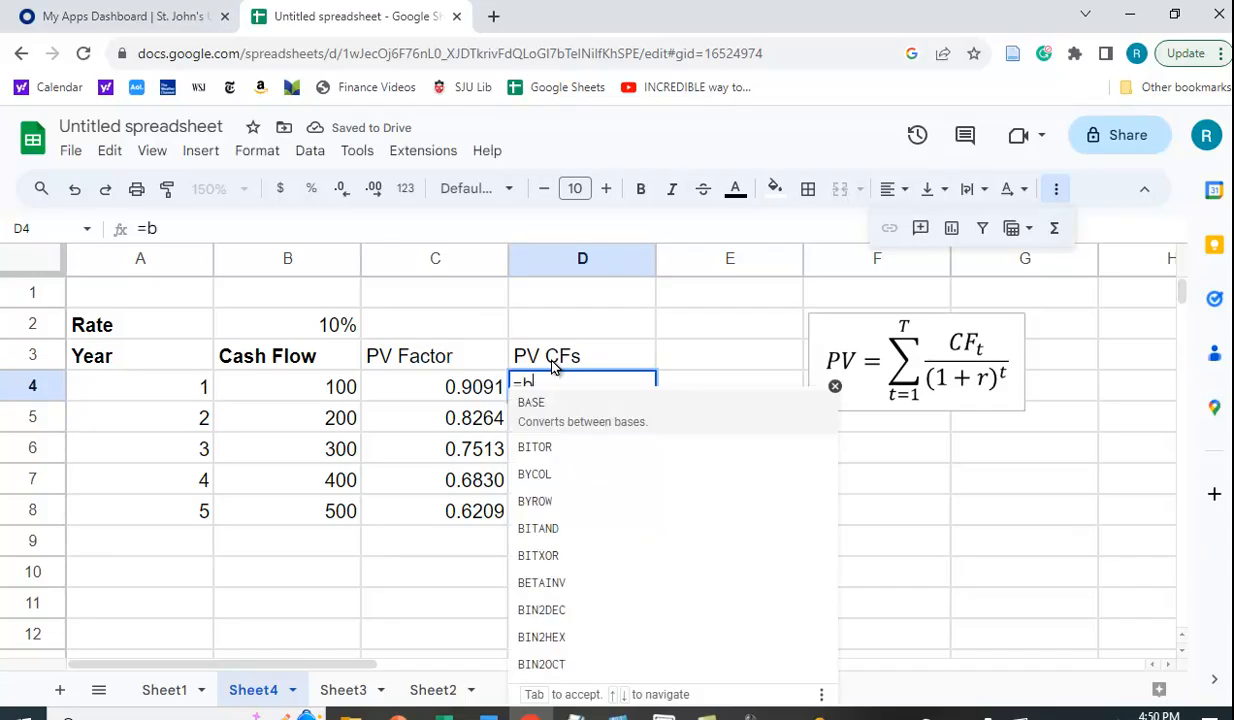
type("4*c4")
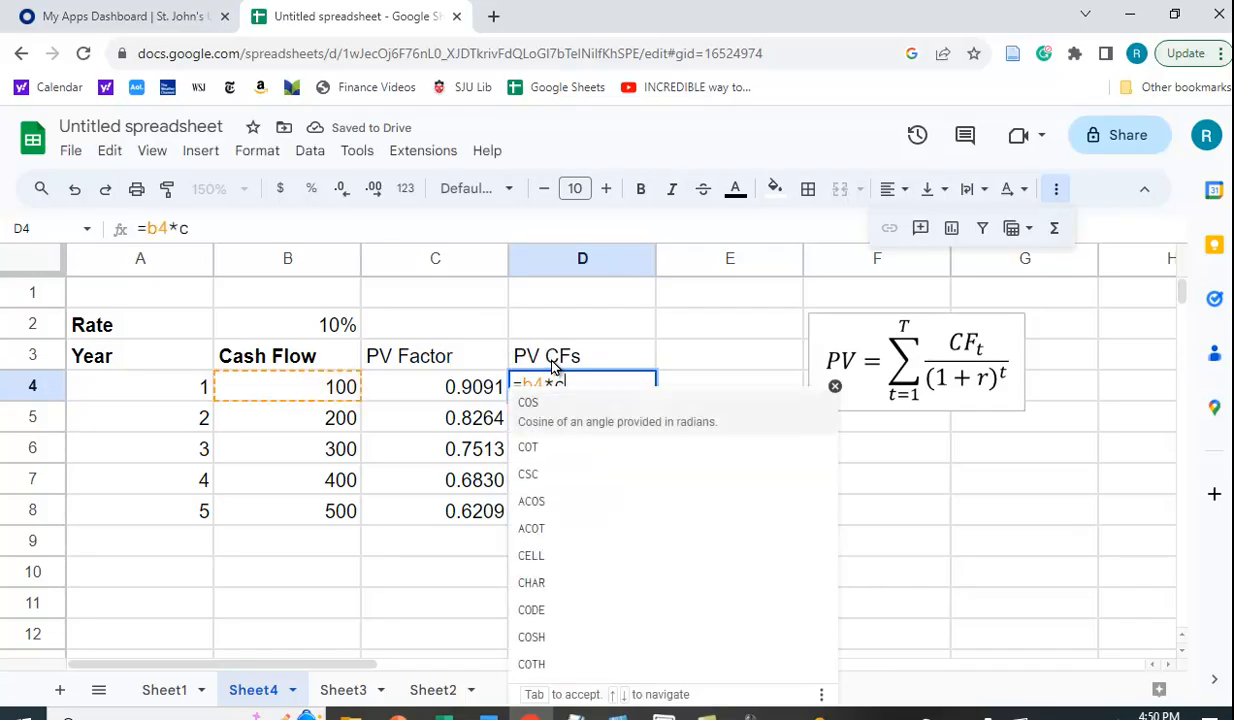
key("Return")
left_click(574, 392)
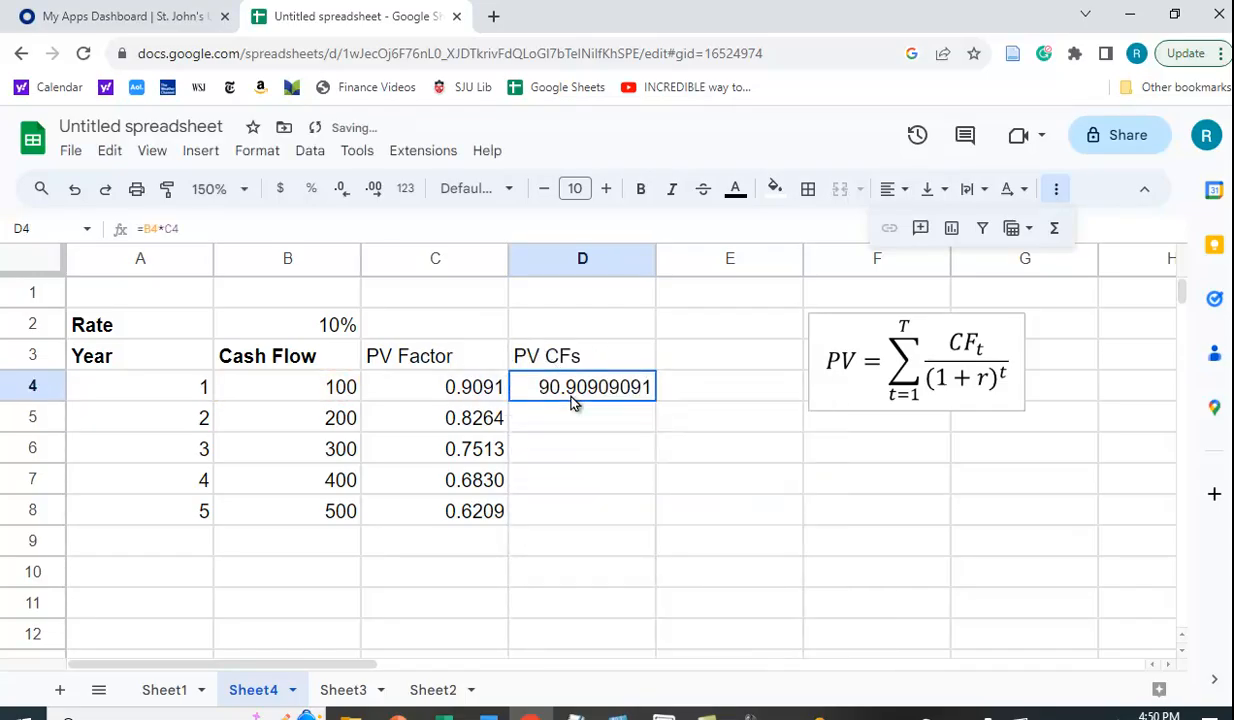
left_click(281, 190)
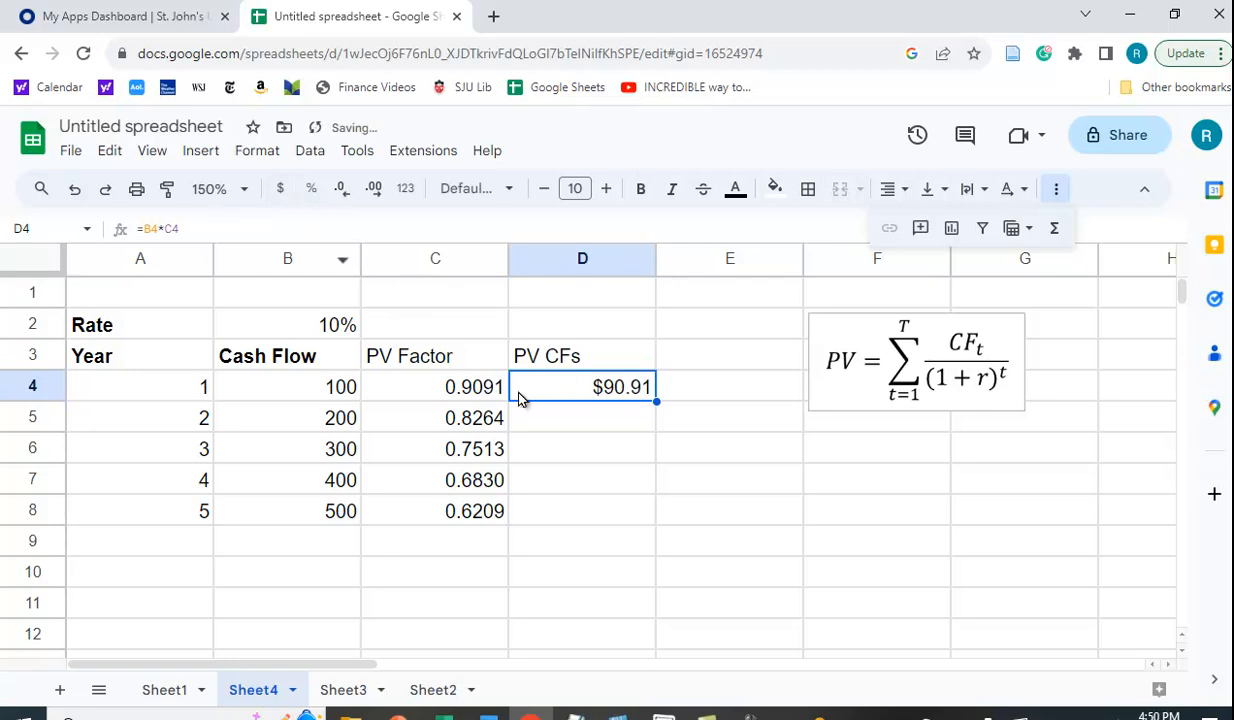
left_click_drag(656, 402, 661, 512)
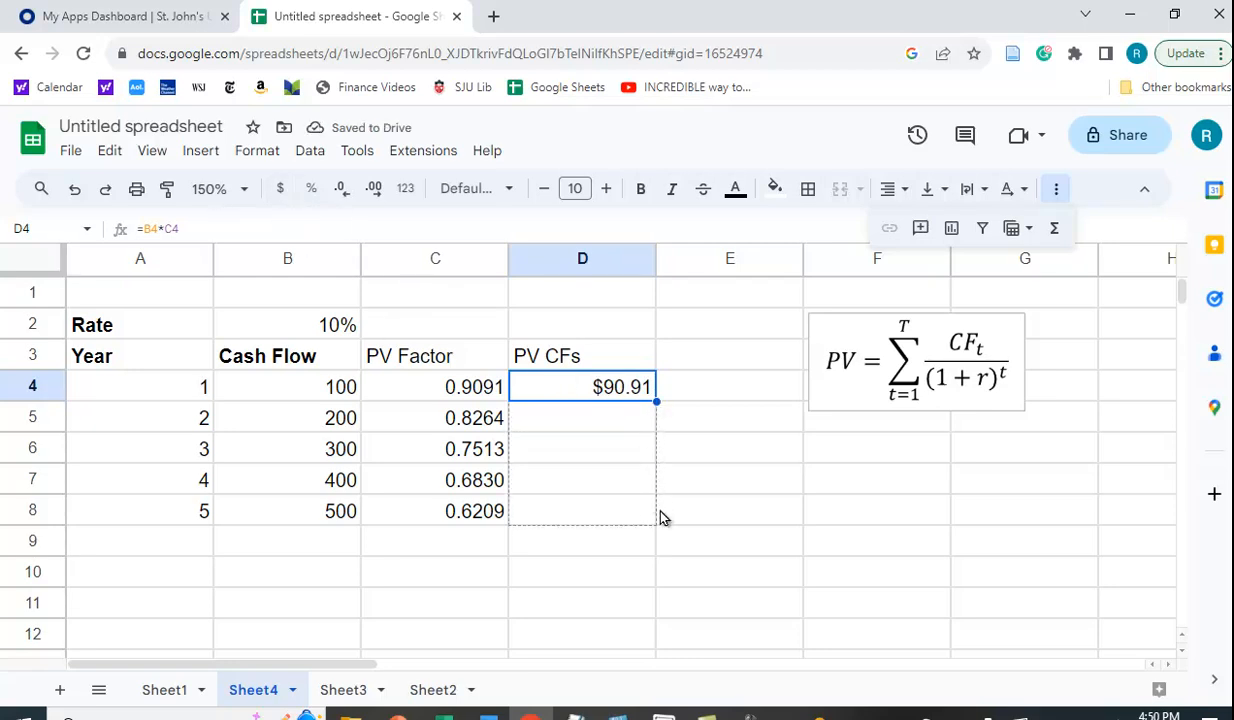
Enter =sum(D4:D8) in D9 to total the present values at $1,065.26.
left_click(585, 552)
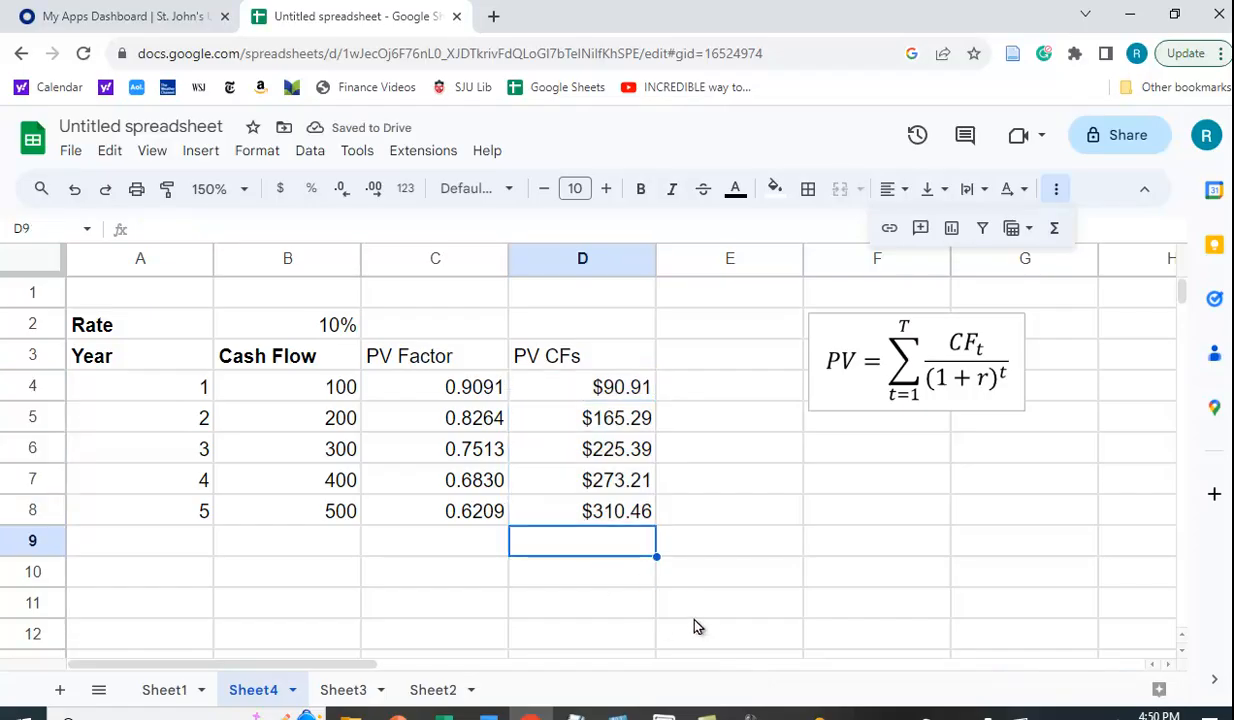
left_click(1058, 236)
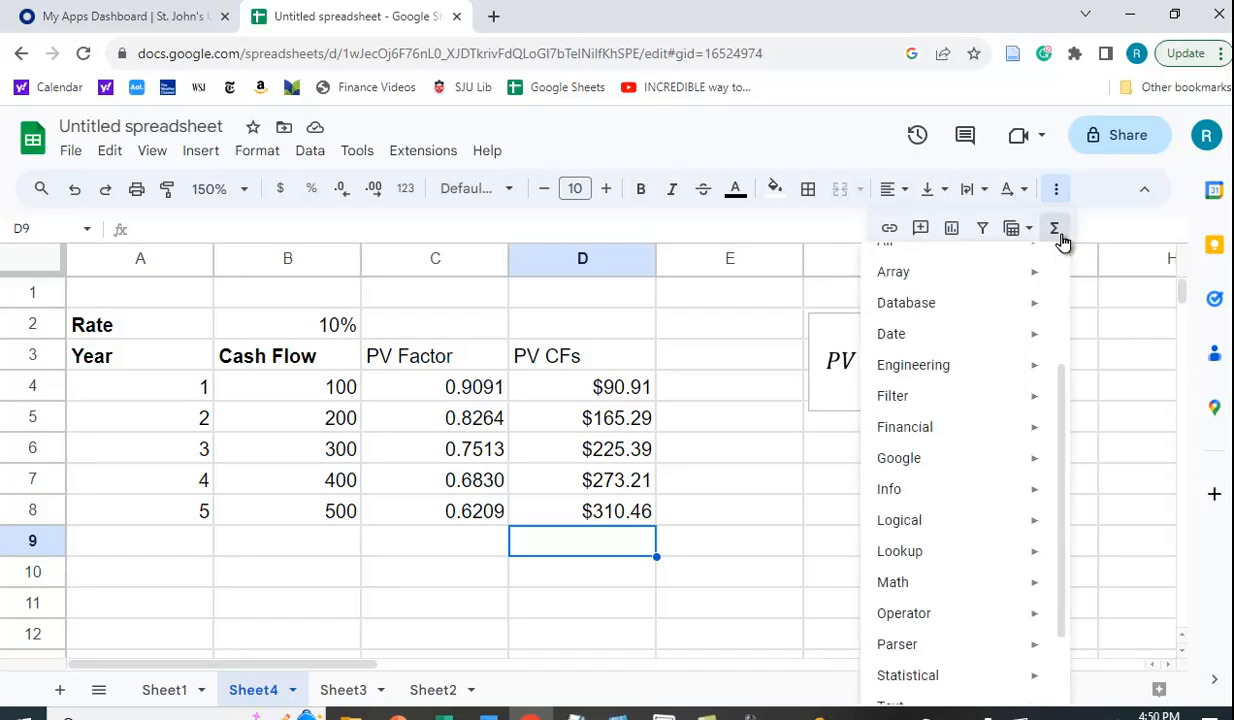
mouse_move(1047, 266)
left_click(608, 552)
type("=")
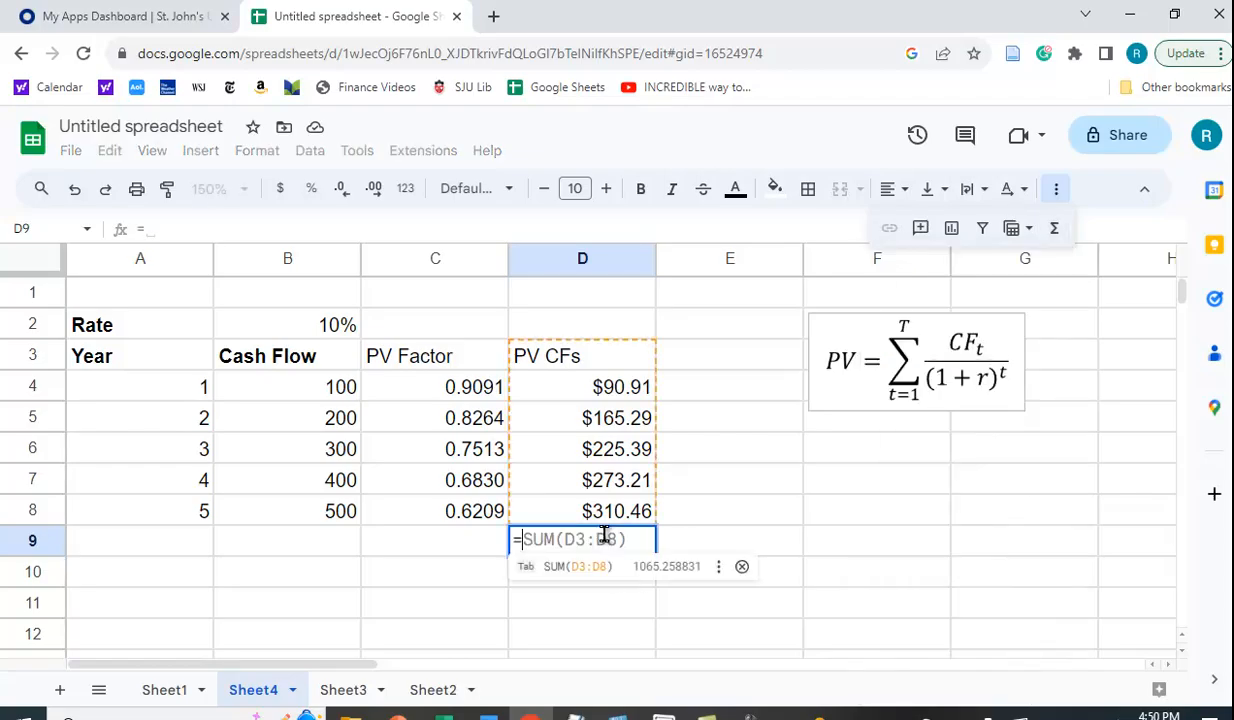
type("sum(")
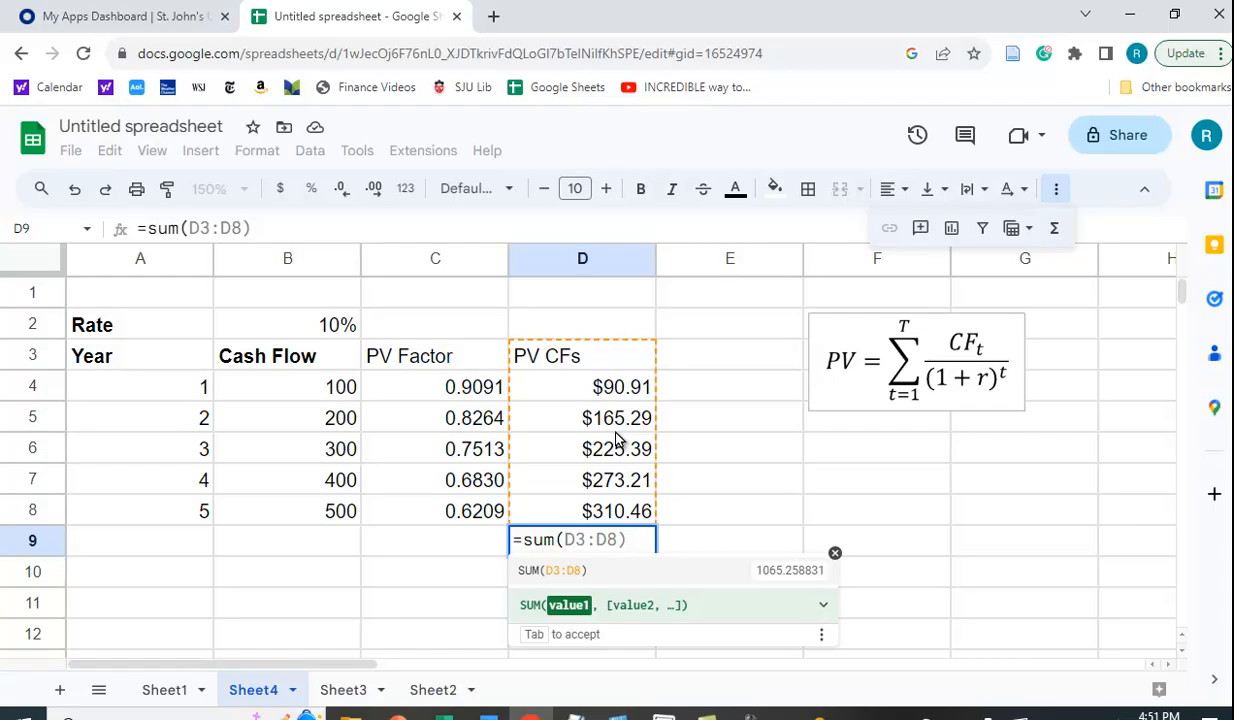
left_click_drag(603, 390, 604, 520)
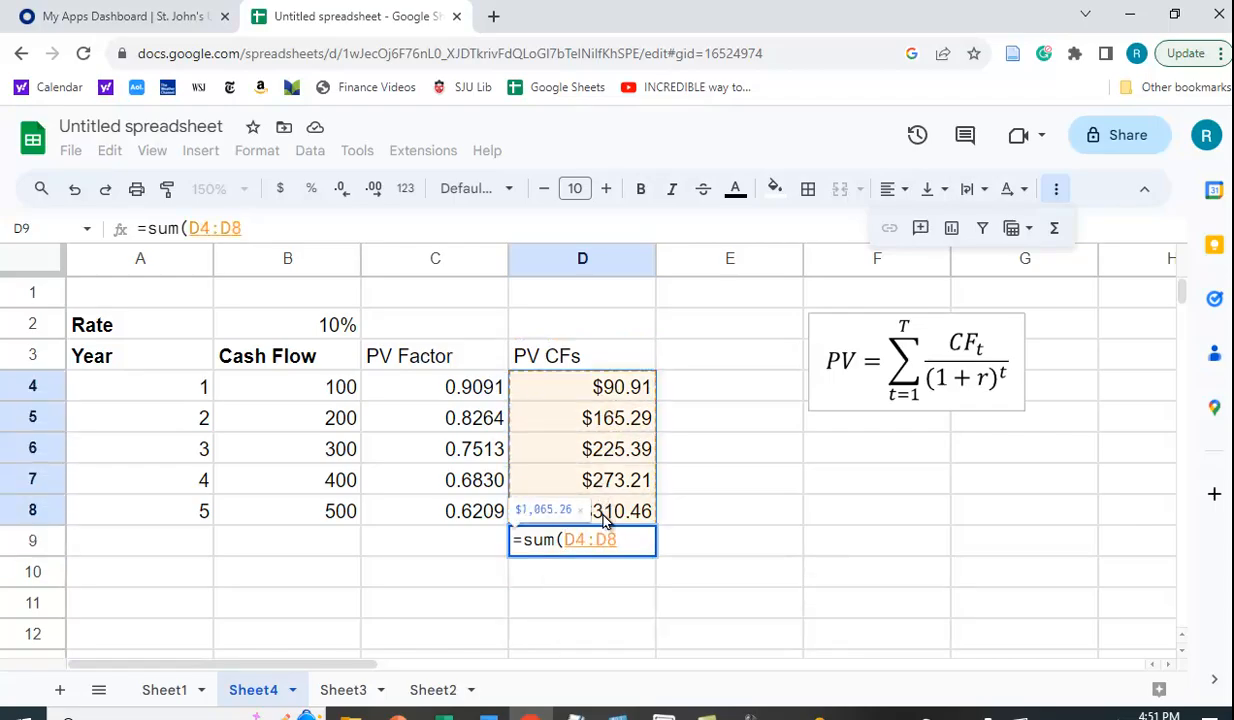
type(")")
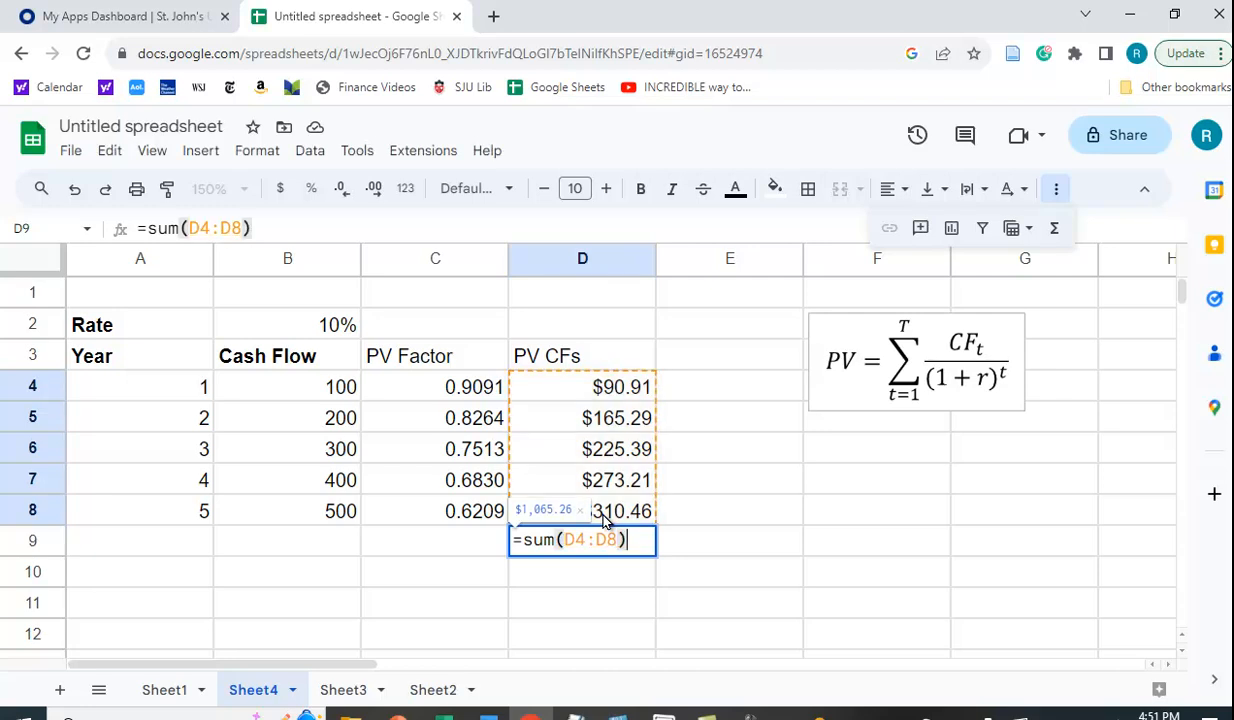
key("Return")
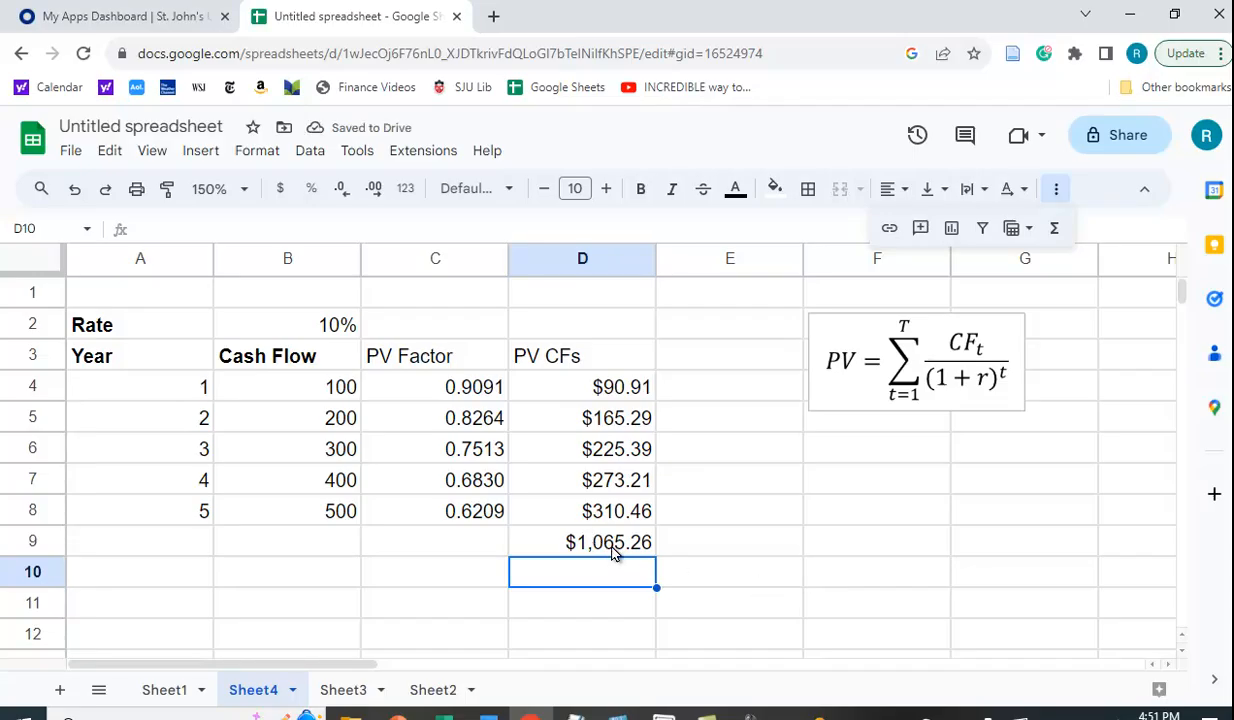
left_click(614, 552)
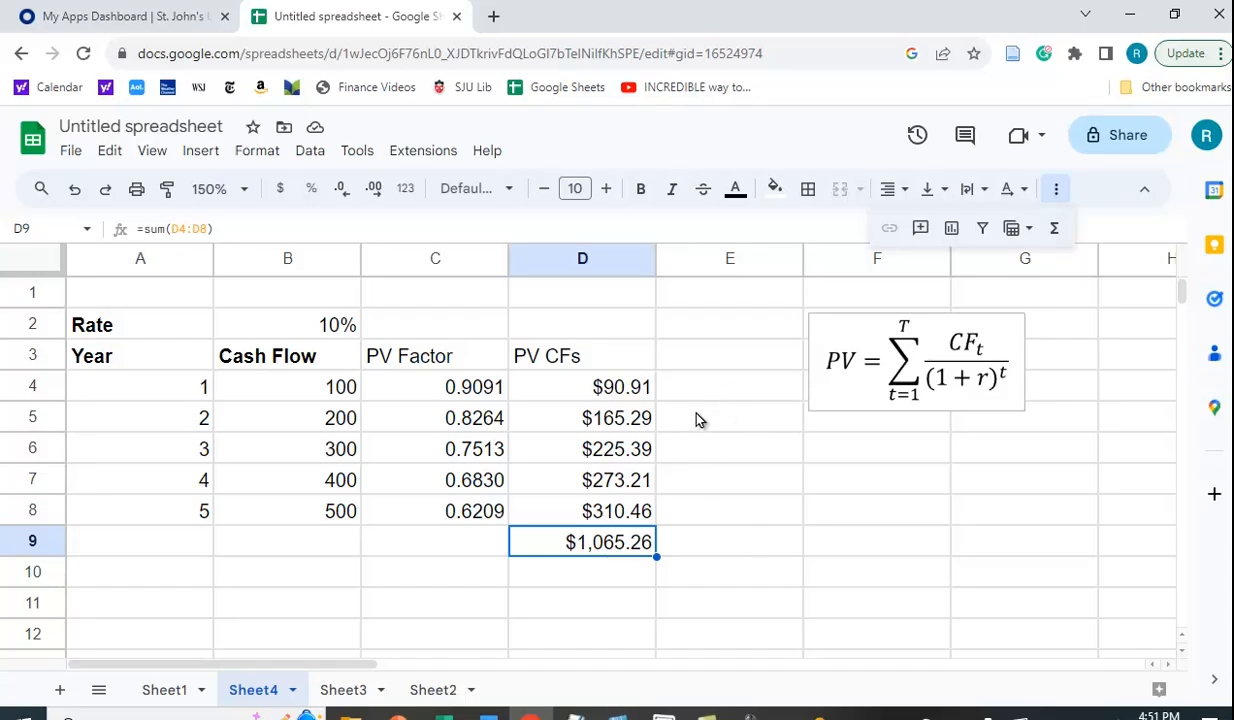
Enter the heading 'PV CF' in E3.
left_click(701, 360)
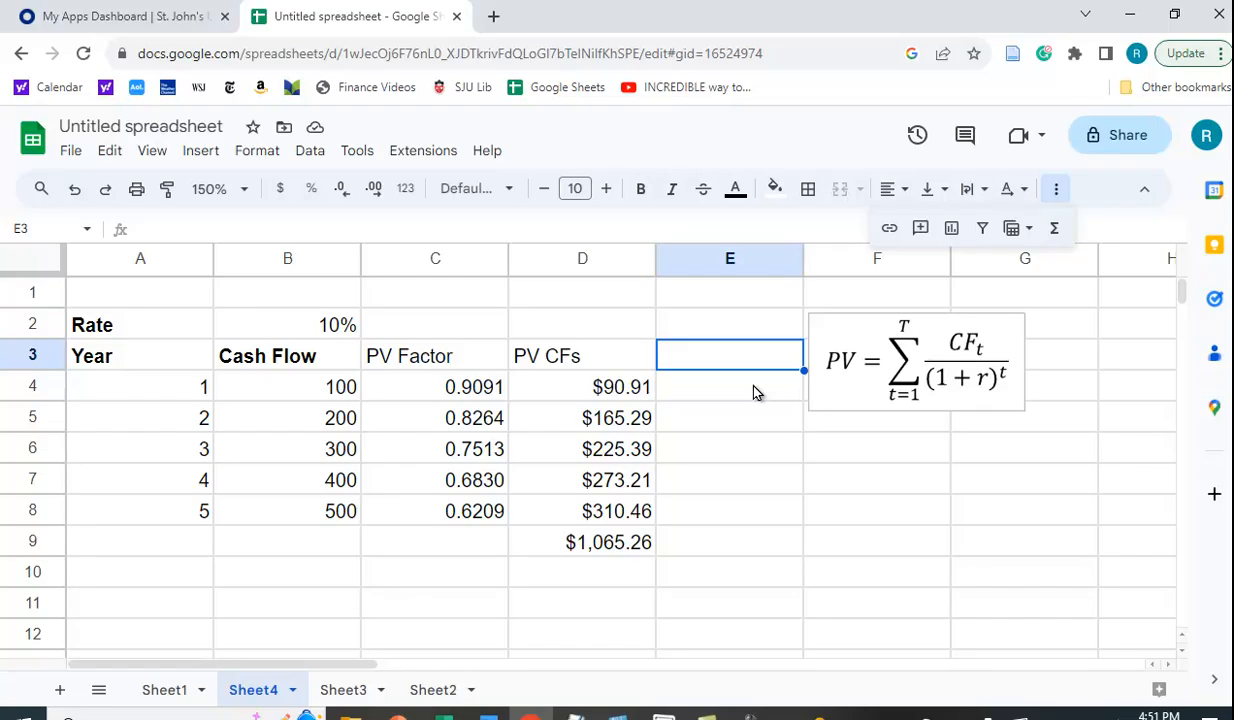
type("PV ")
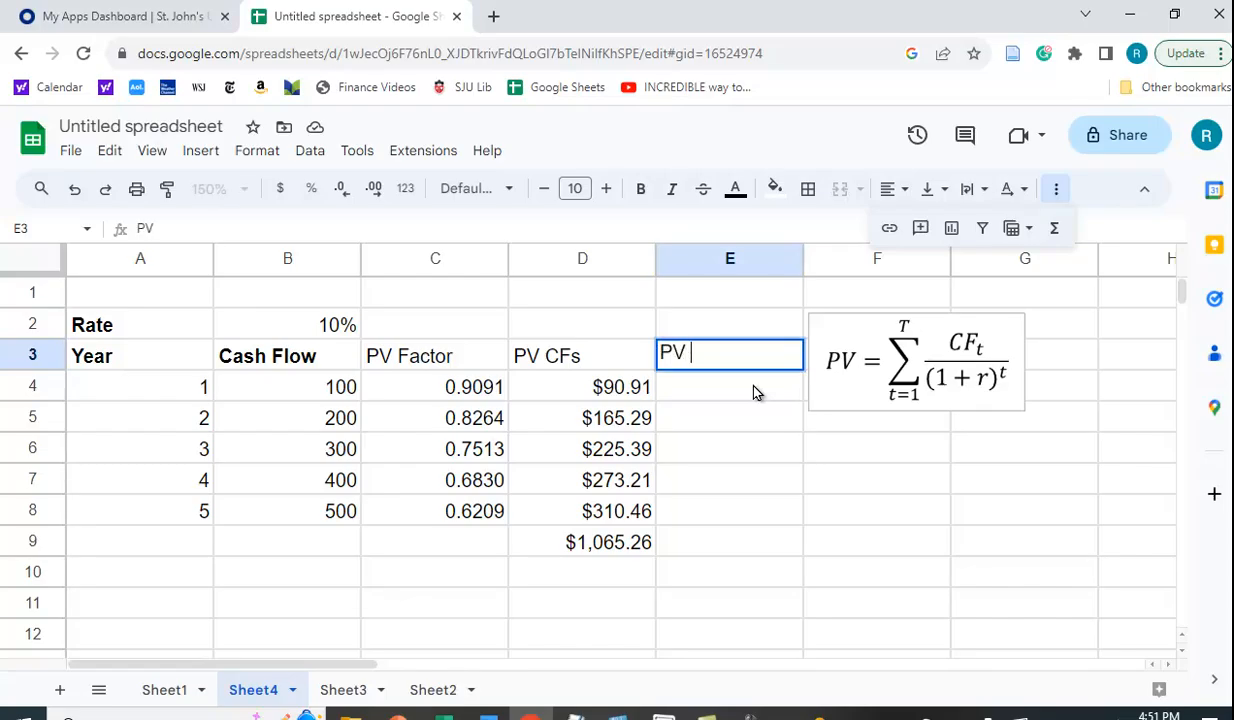
type("CFs")
left_click(705, 399)
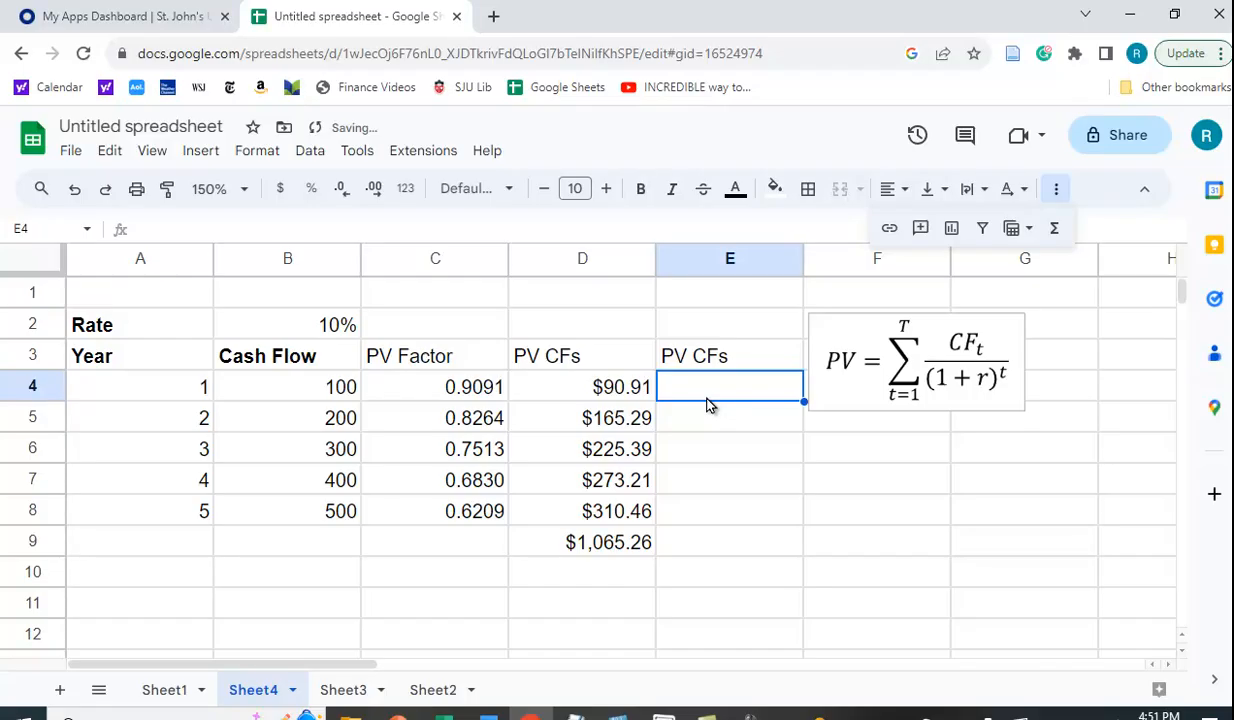
Start =pv( in E4 and review the PV function's argument documentation.
type("=pv")
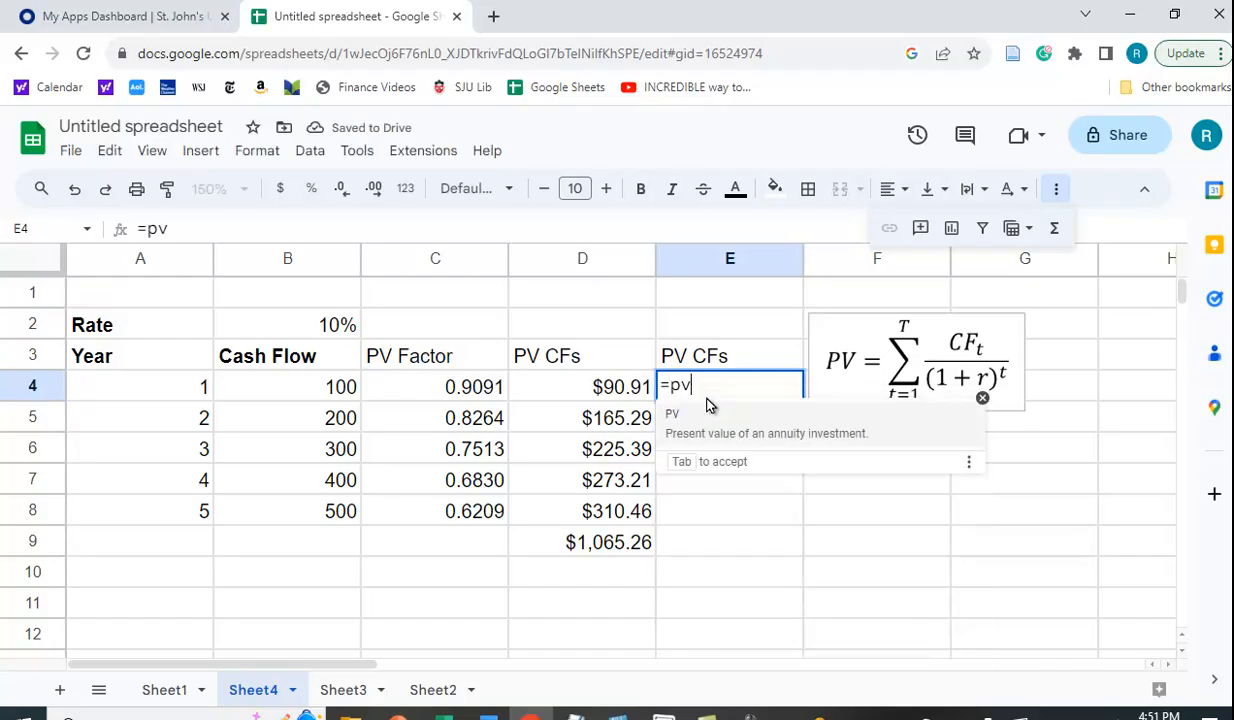
type("(")
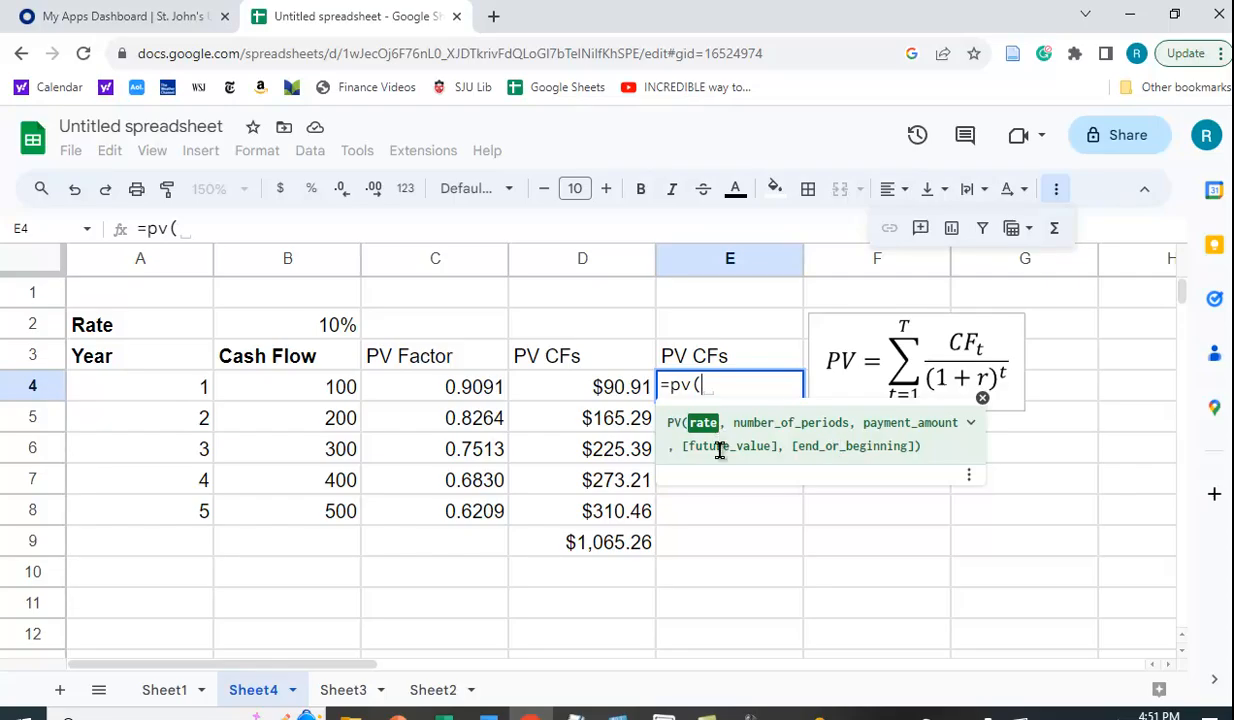
left_click(982, 399)
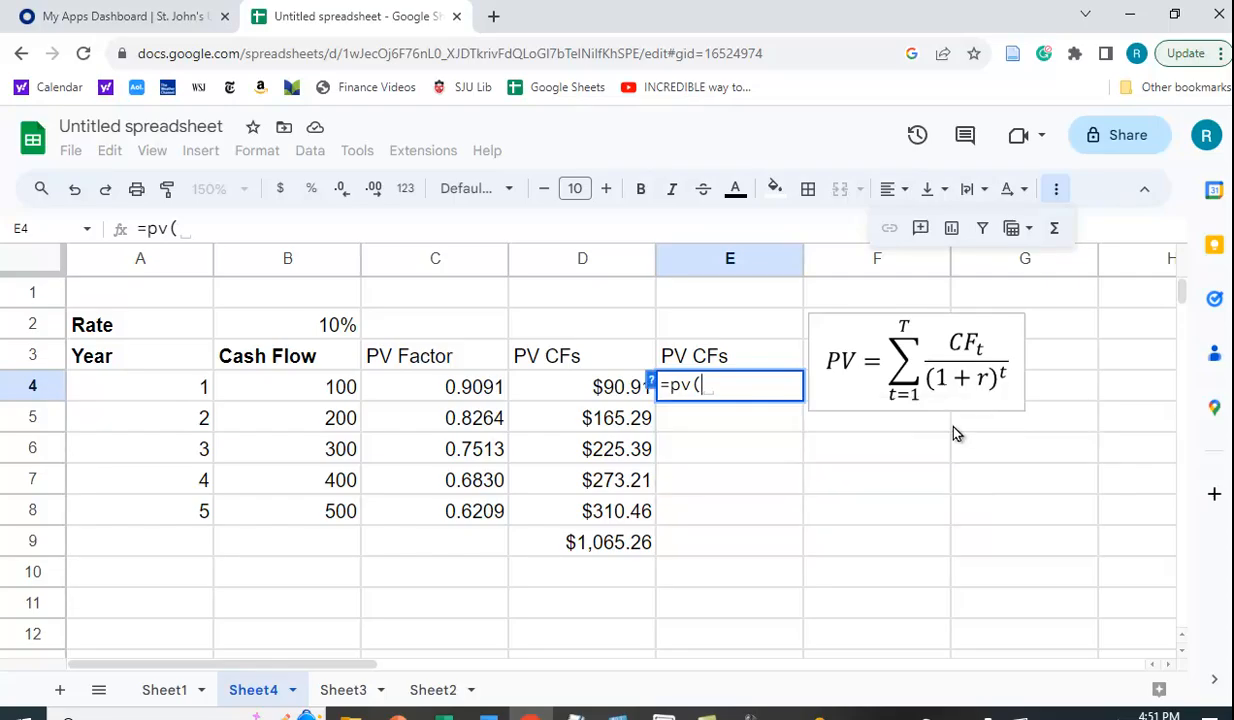
left_click(652, 386)
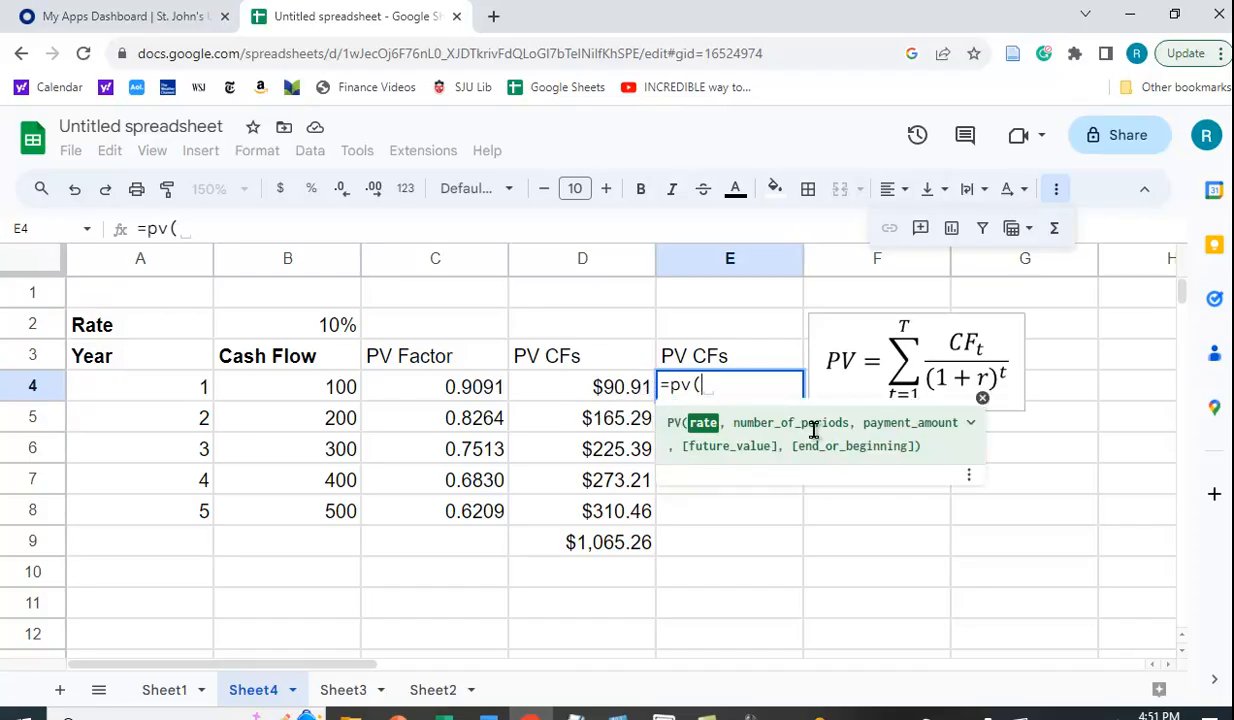
left_click(968, 432)
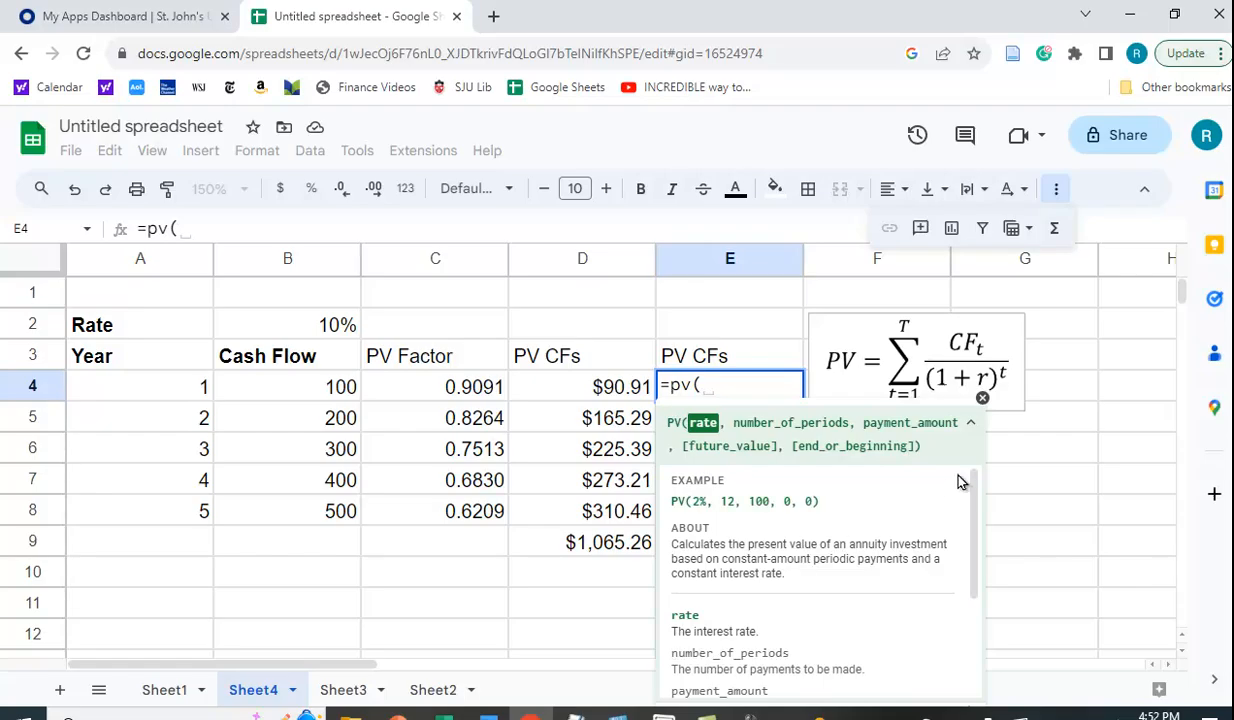
left_click(968, 423)
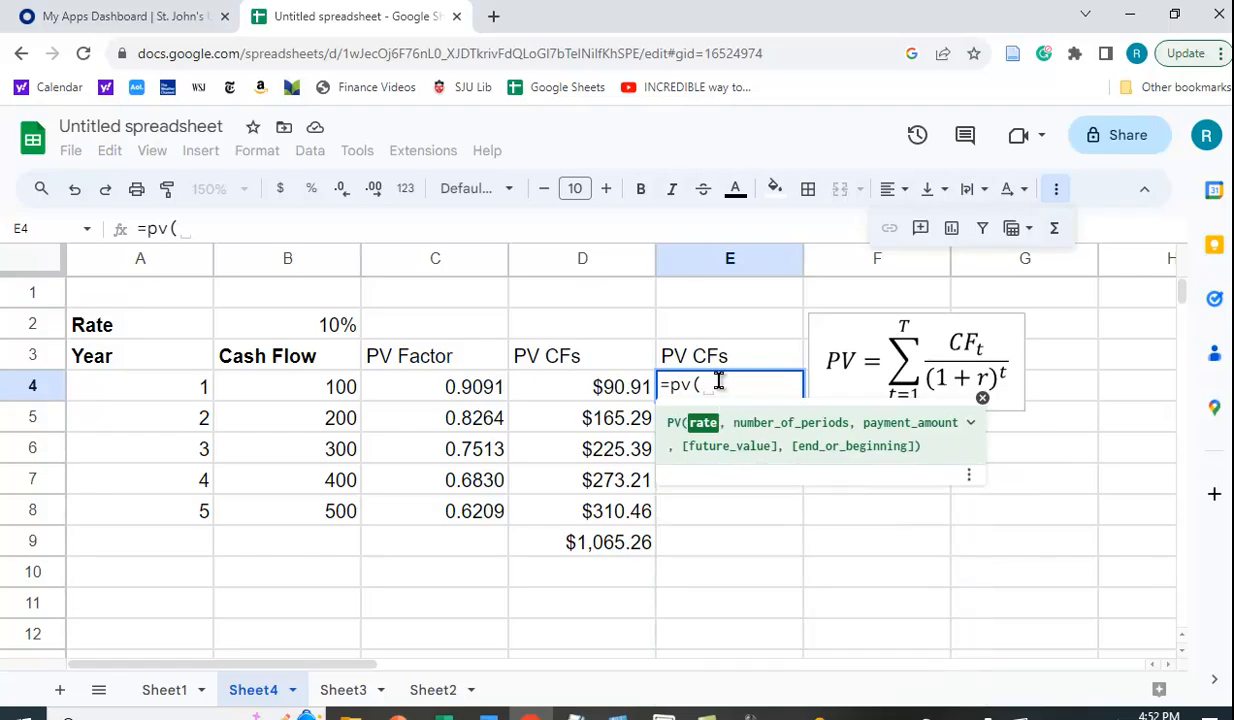
Complete E4 as =-pv(B$2,A4,0,B4) so it shows $90.91.
left_click(323, 330)
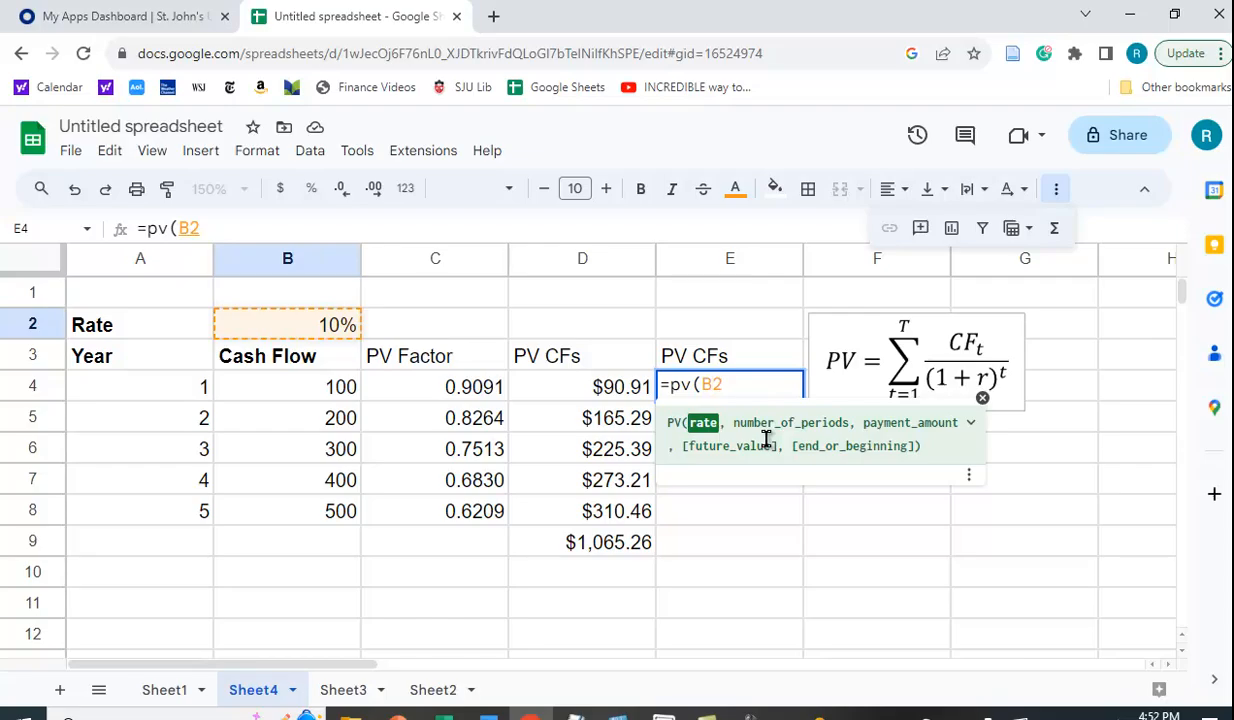
type("$2,")
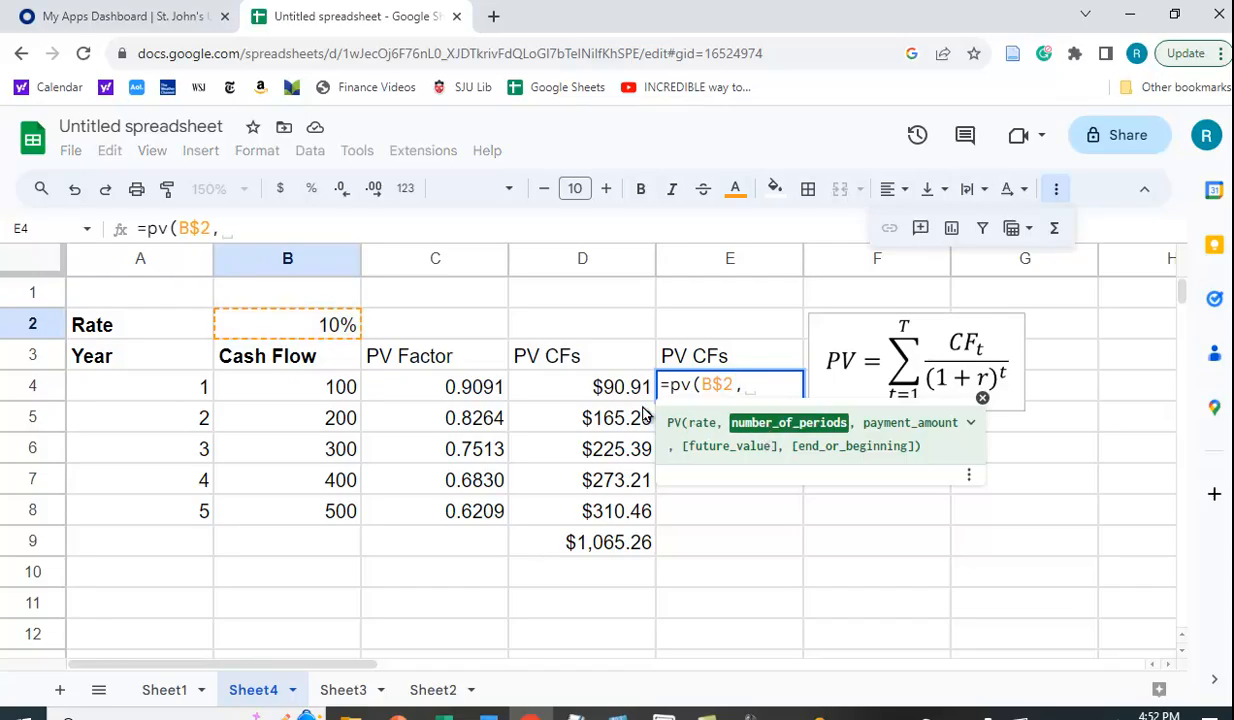
left_click(181, 393)
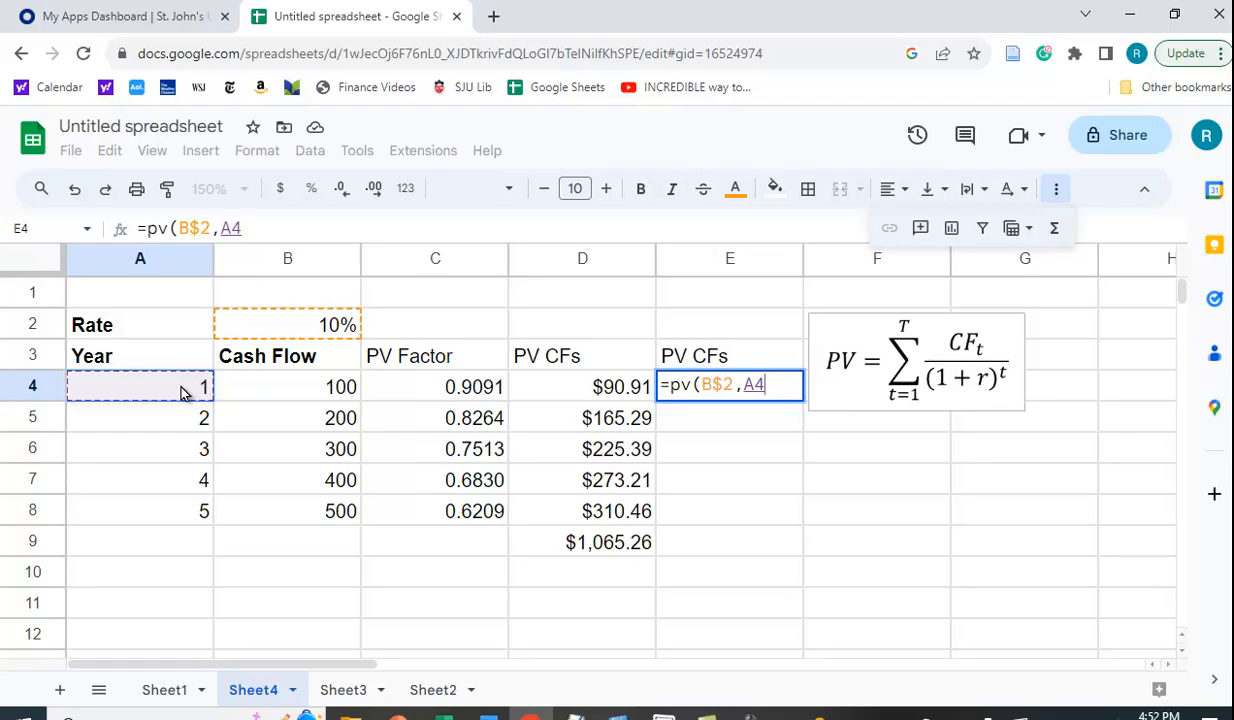
type(",")
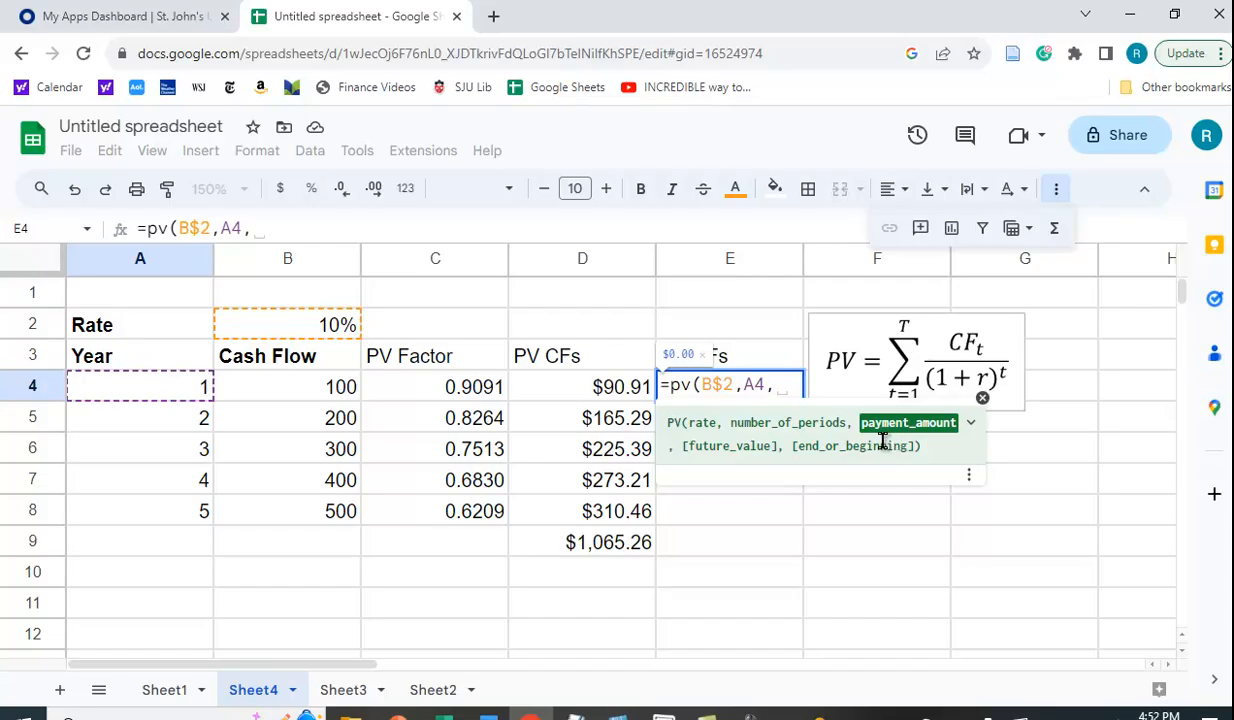
type("0,")
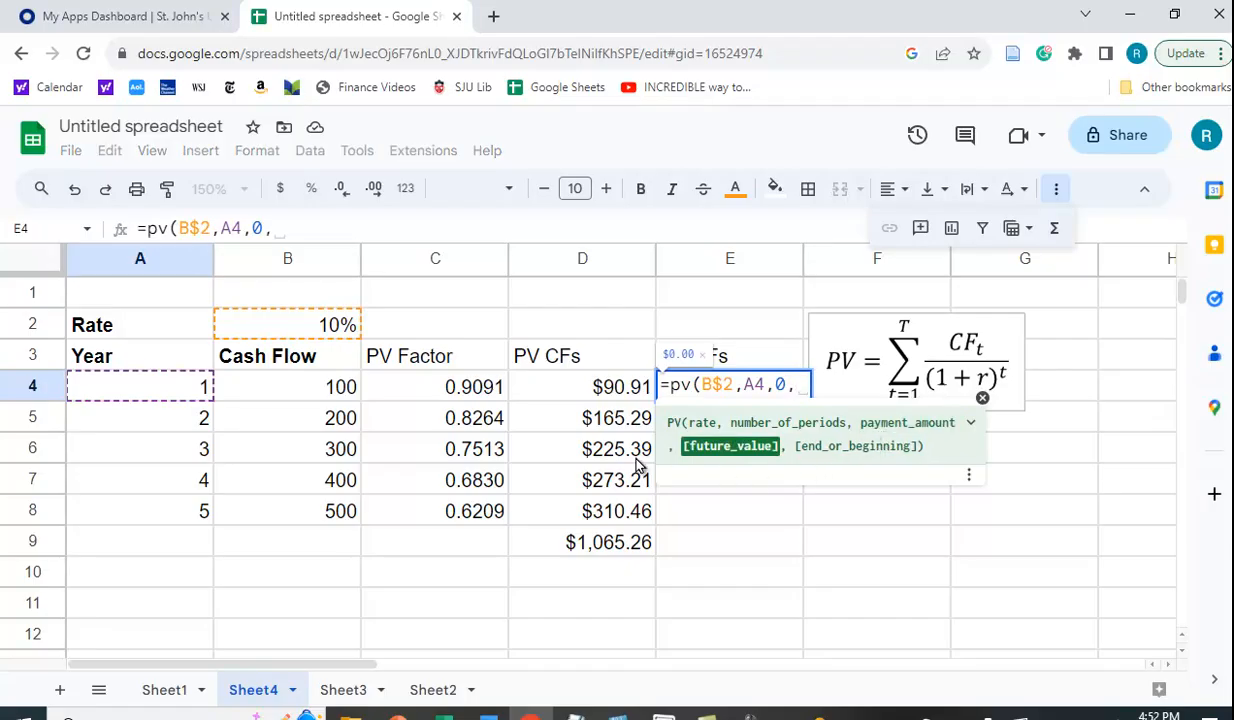
left_click(325, 392)
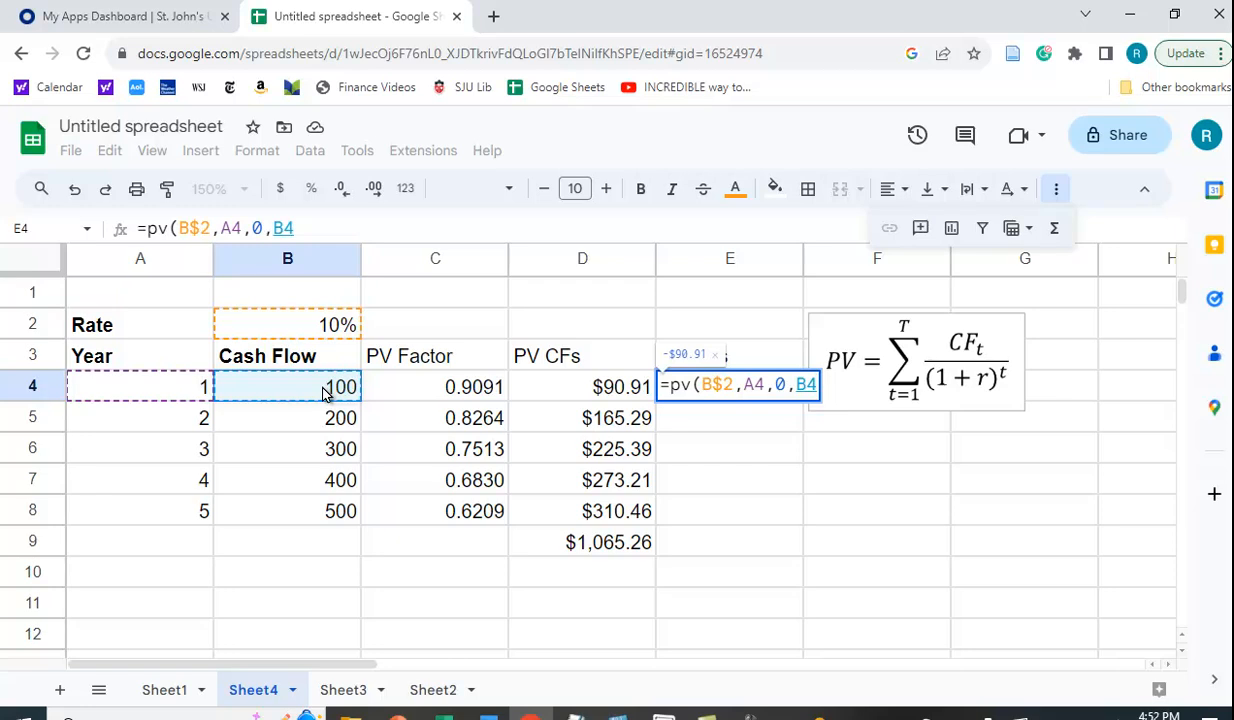
type(")")
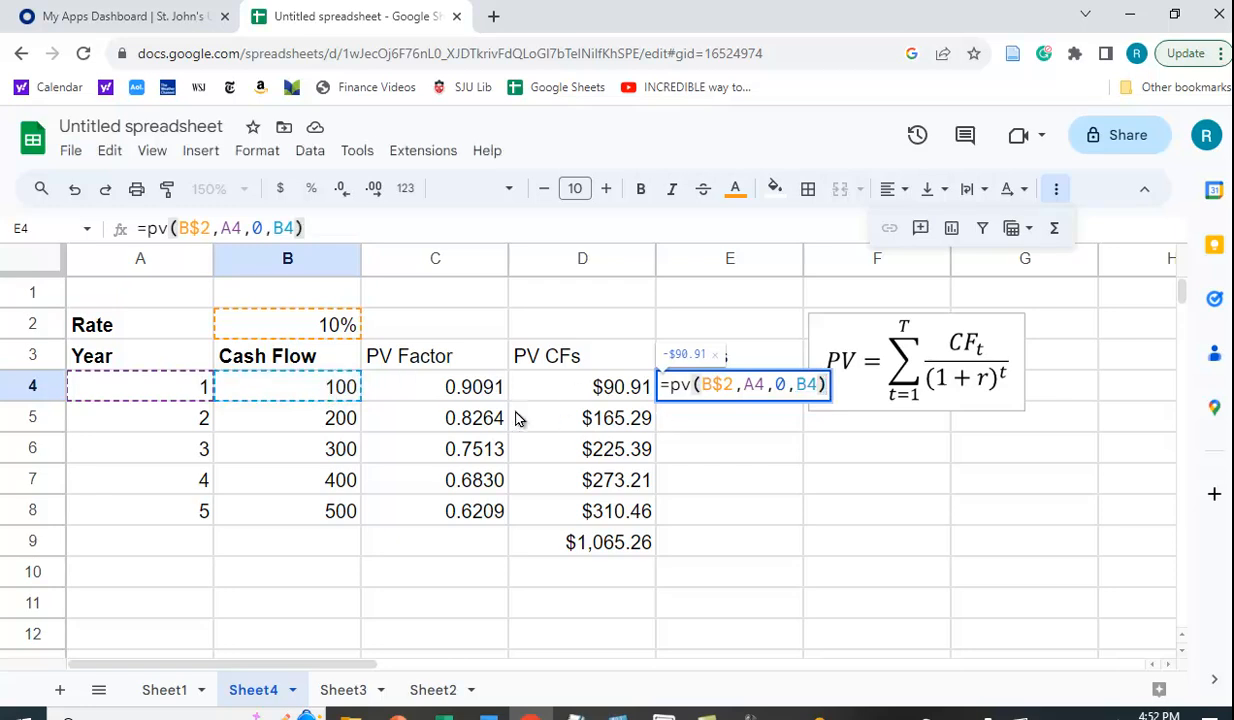
left_click(668, 386)
type("-")
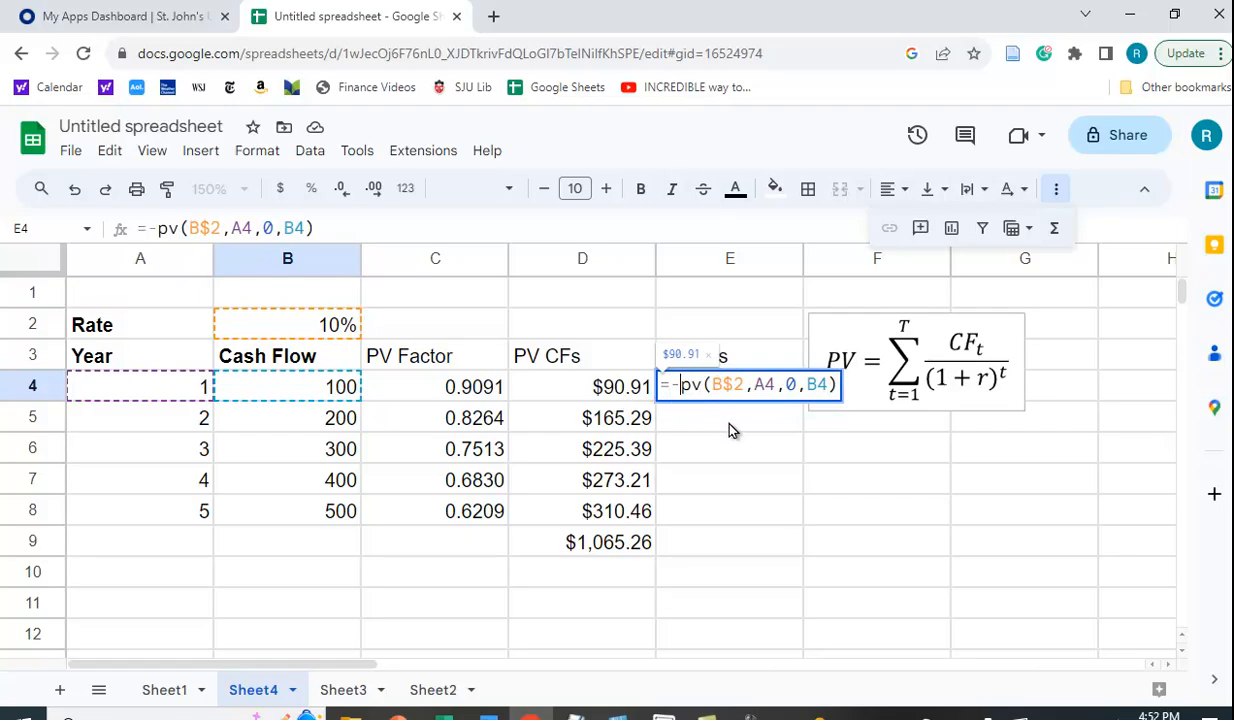
key("Return")
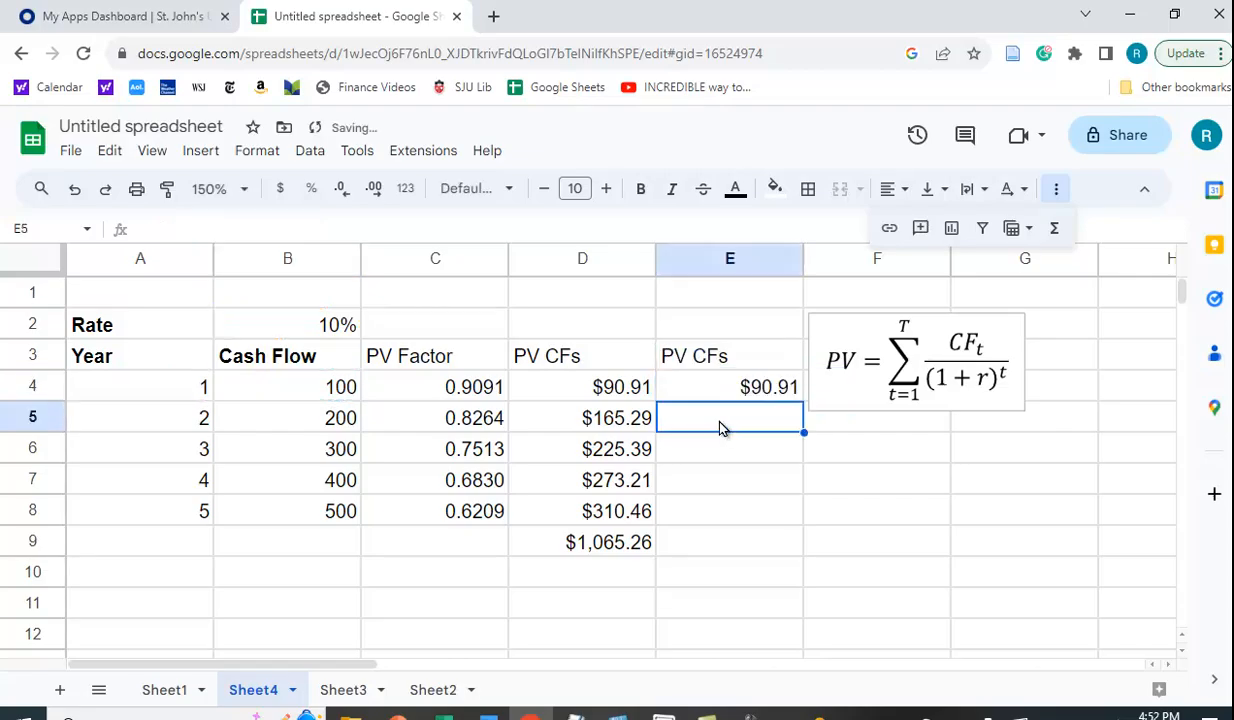
Fill the PV formula down E4:E8 and total it in E9 with =sum(E4:E8), giving $1,065.26.
left_click(746, 397)
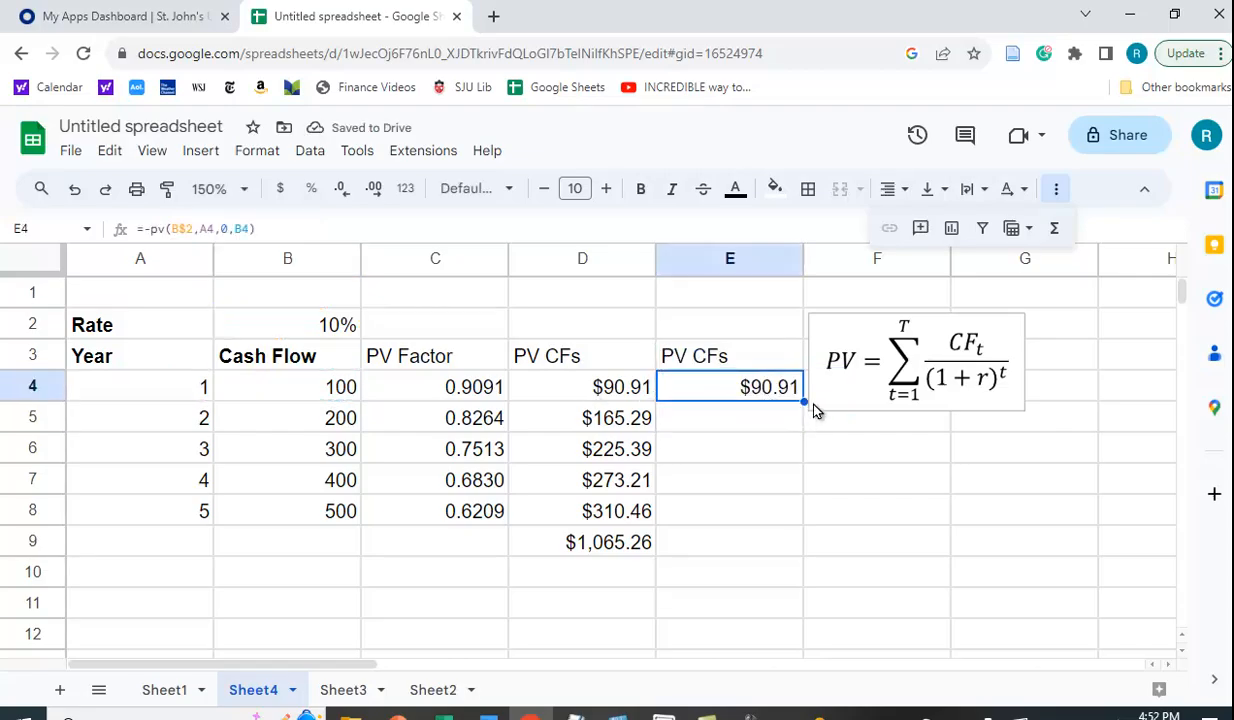
left_click_drag(801, 402, 801, 508)
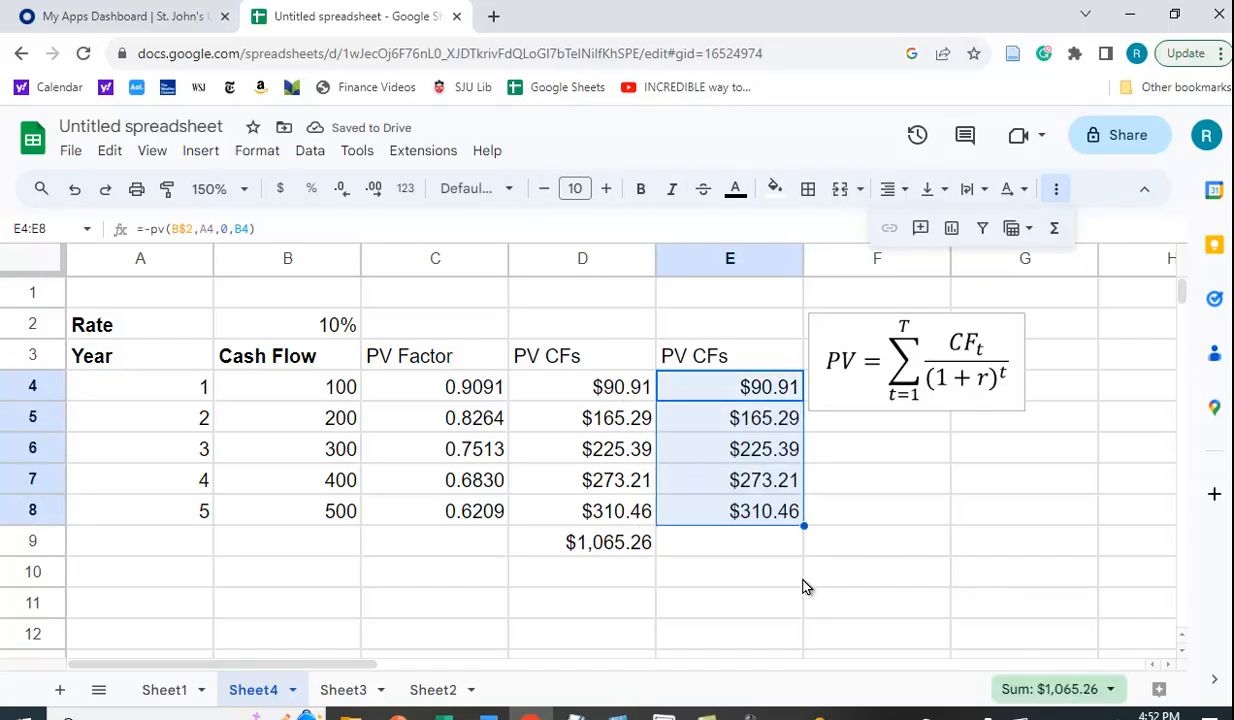
left_click(740, 551)
type("=")
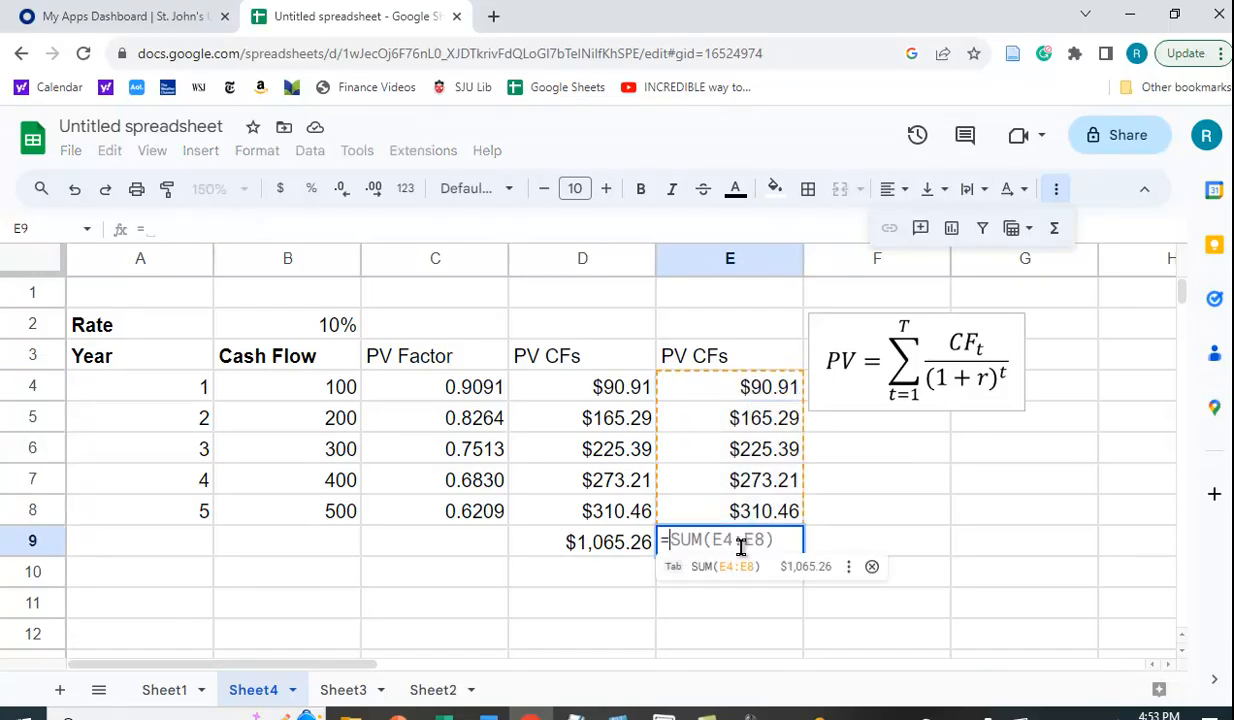
type("sum(")
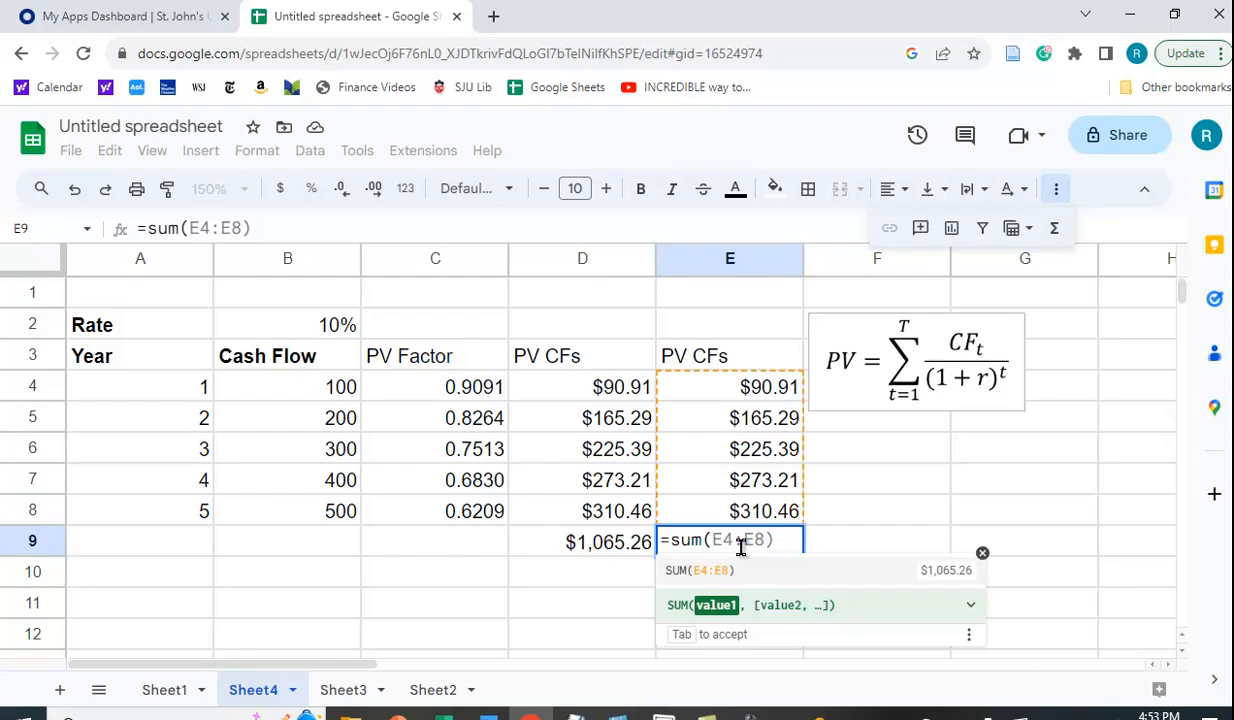
left_click_drag(747, 380, 775, 505)
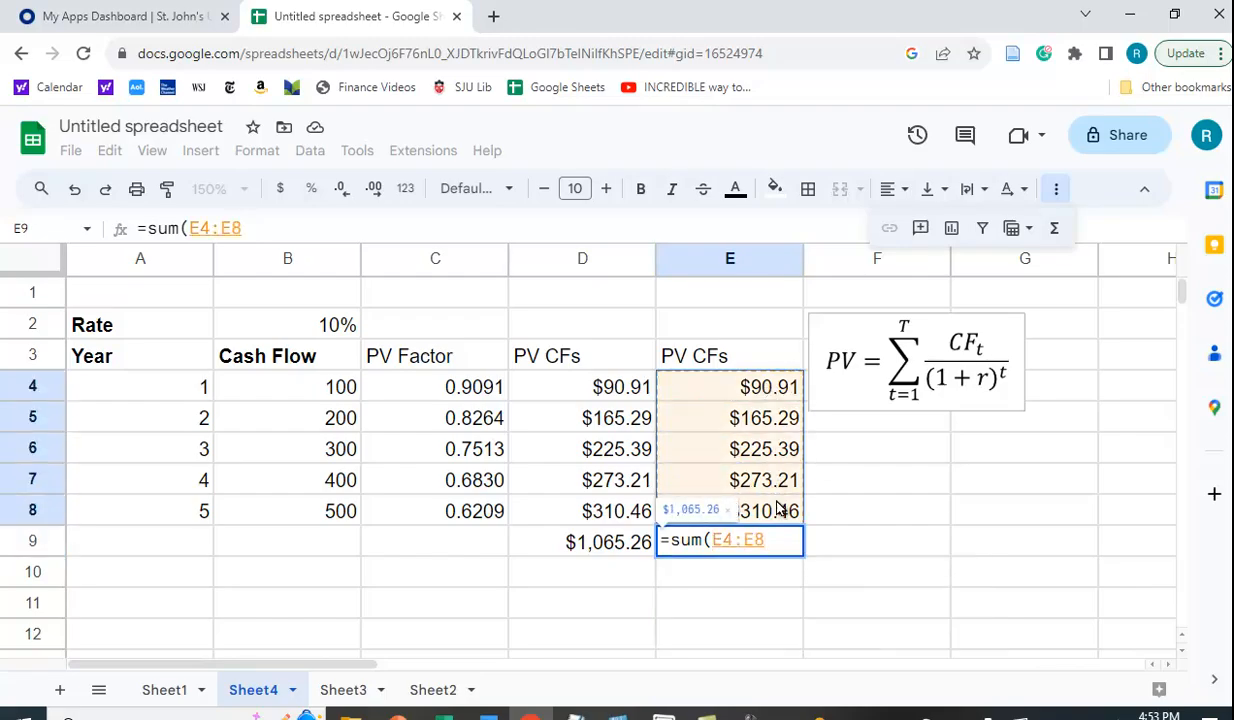
key("Return")
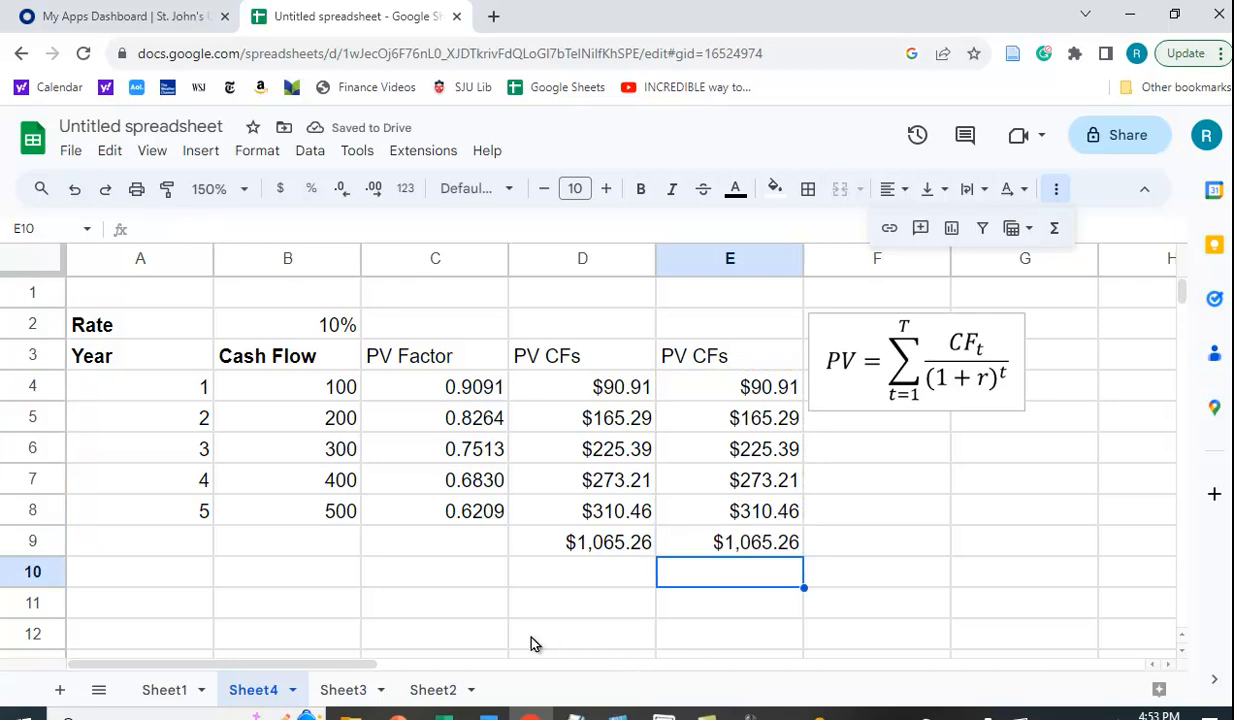
left_click(317, 545)
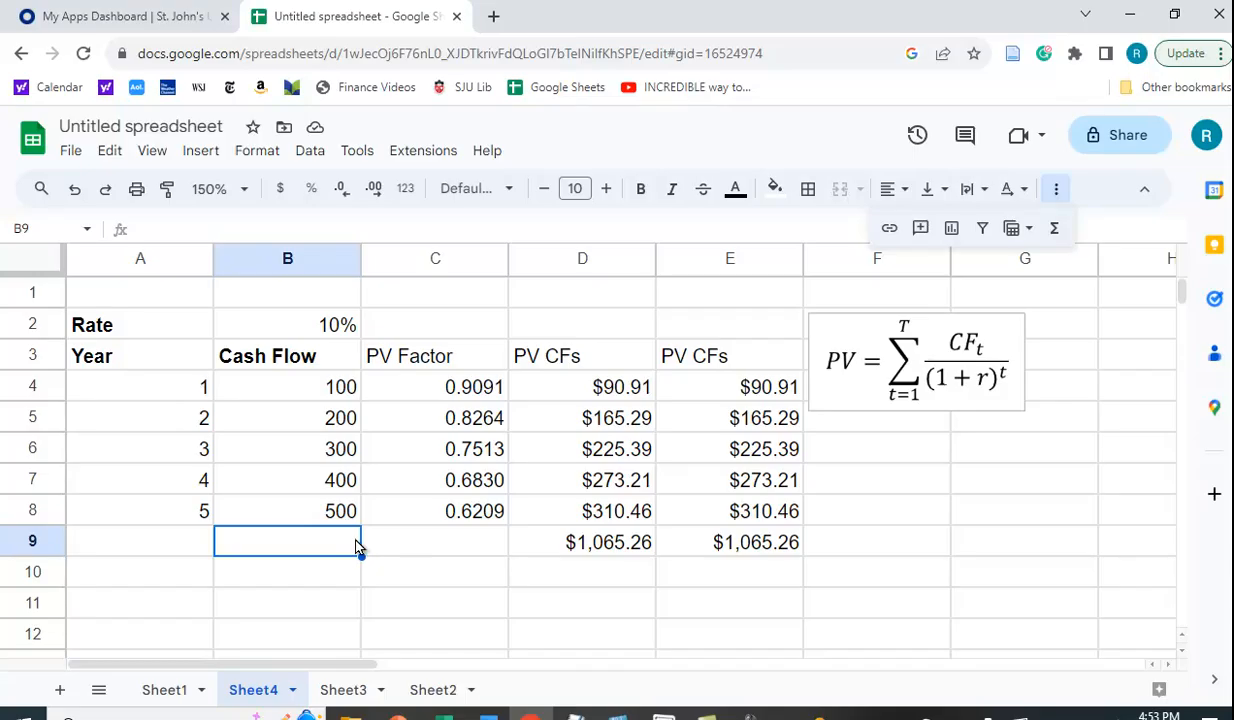
Enter =npv(B2,B4:B8) in B9, returning $1,065.26.
type("=npv")
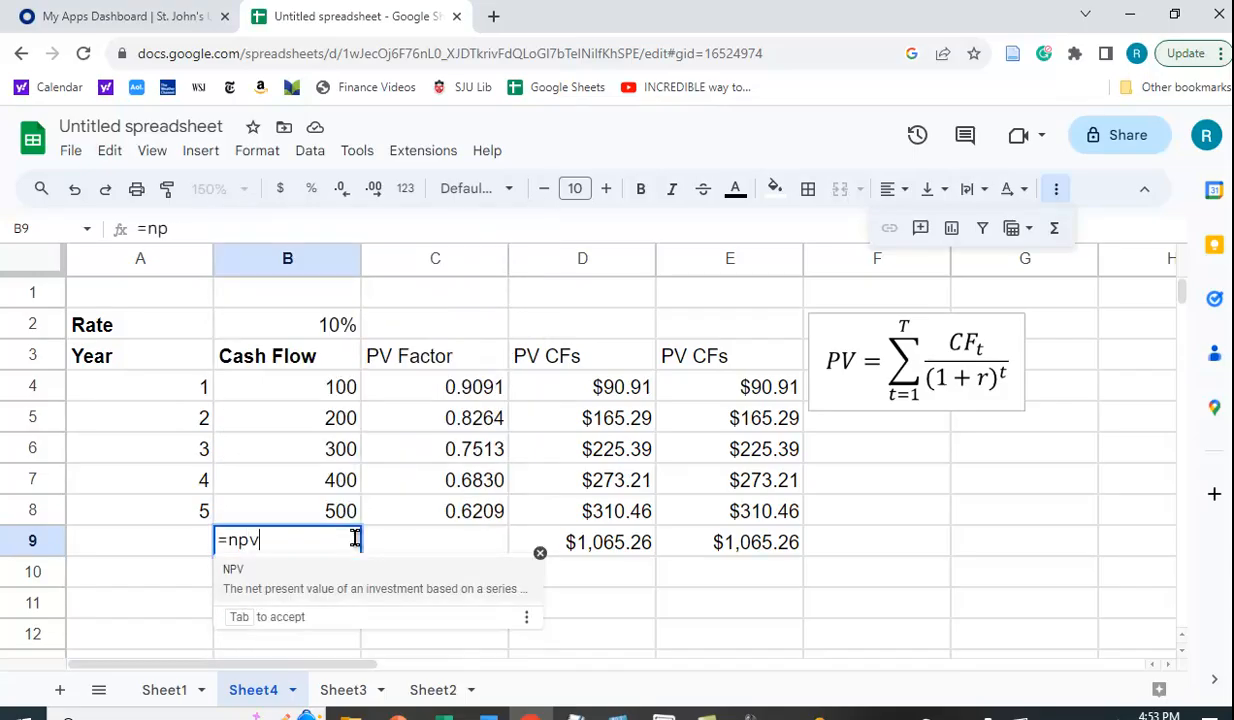
type("(")
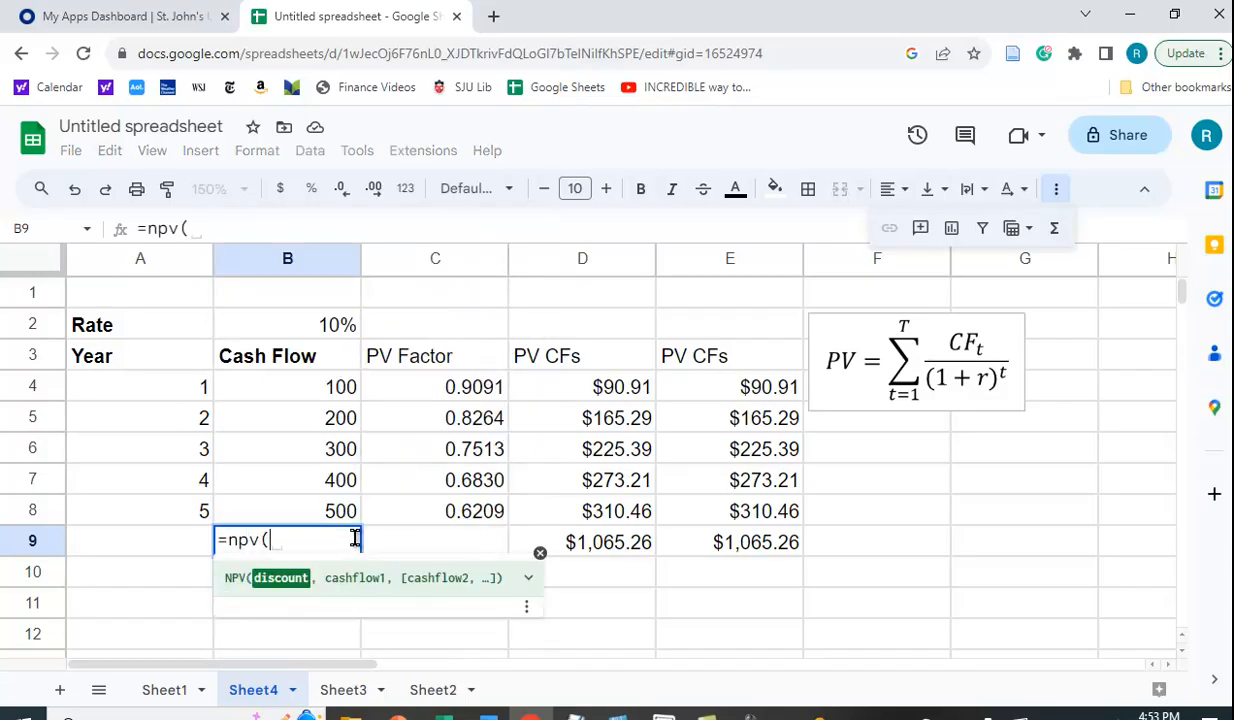
left_click(318, 330)
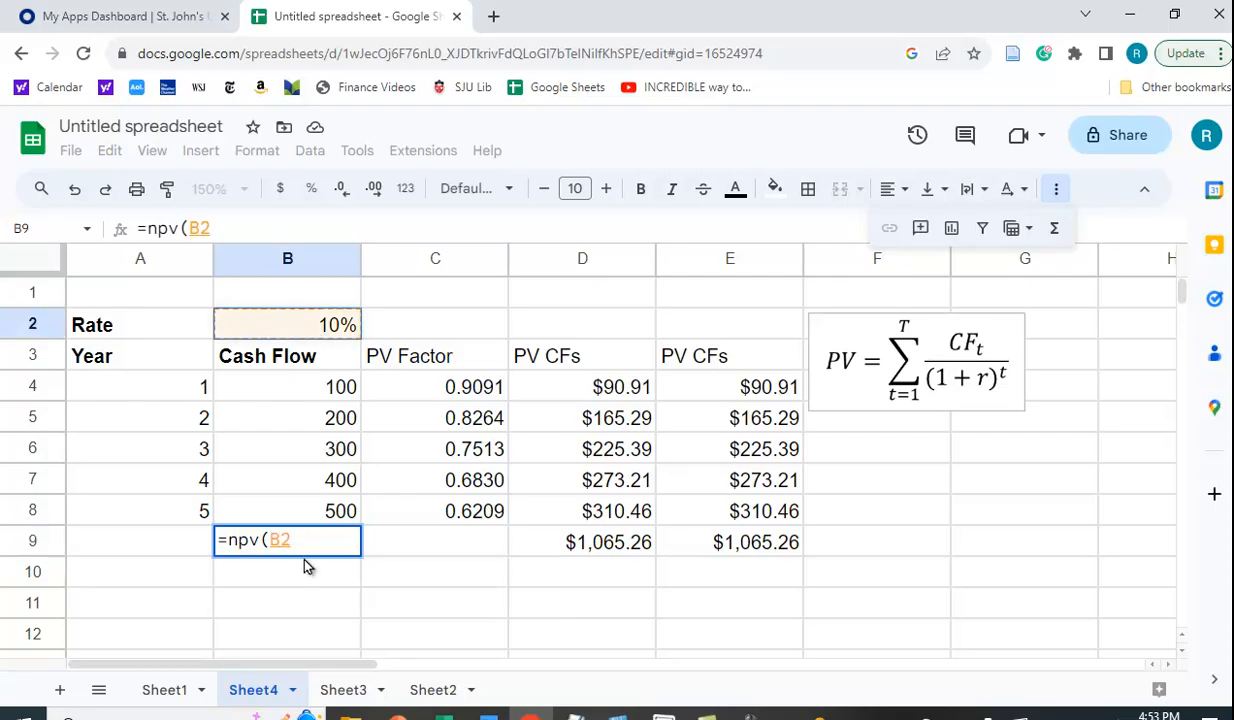
type(",")
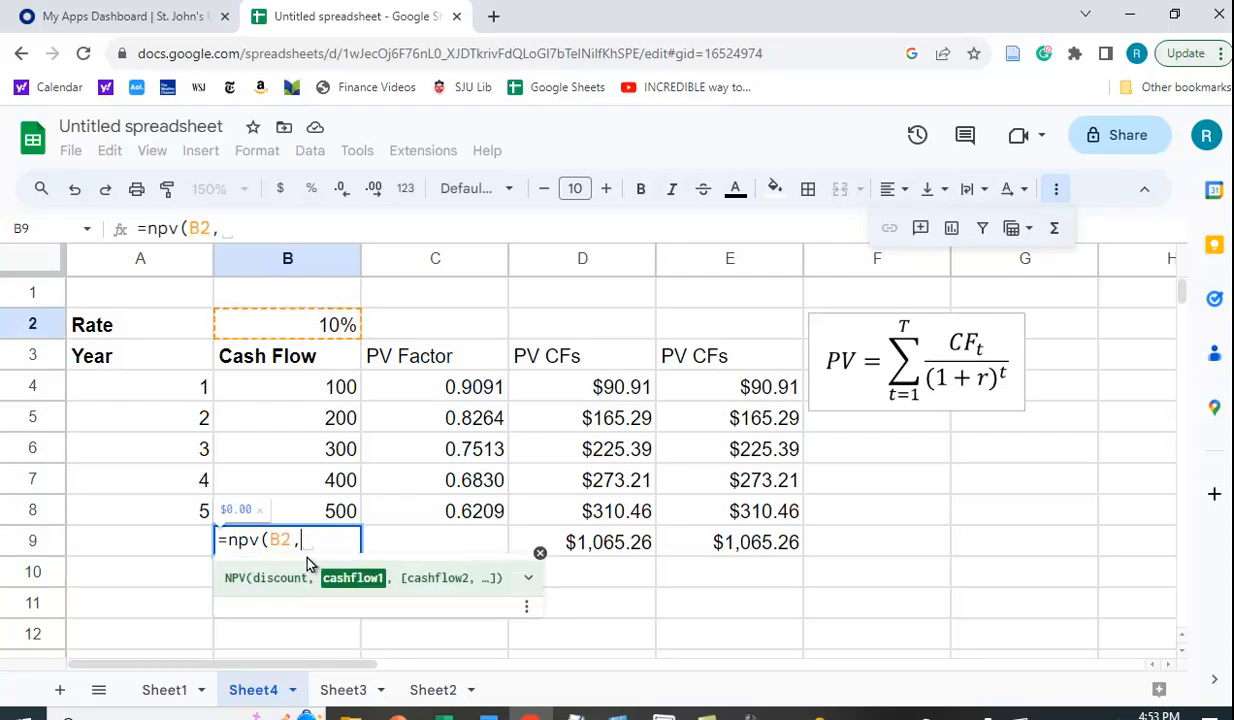
left_click_drag(322, 393, 333, 510)
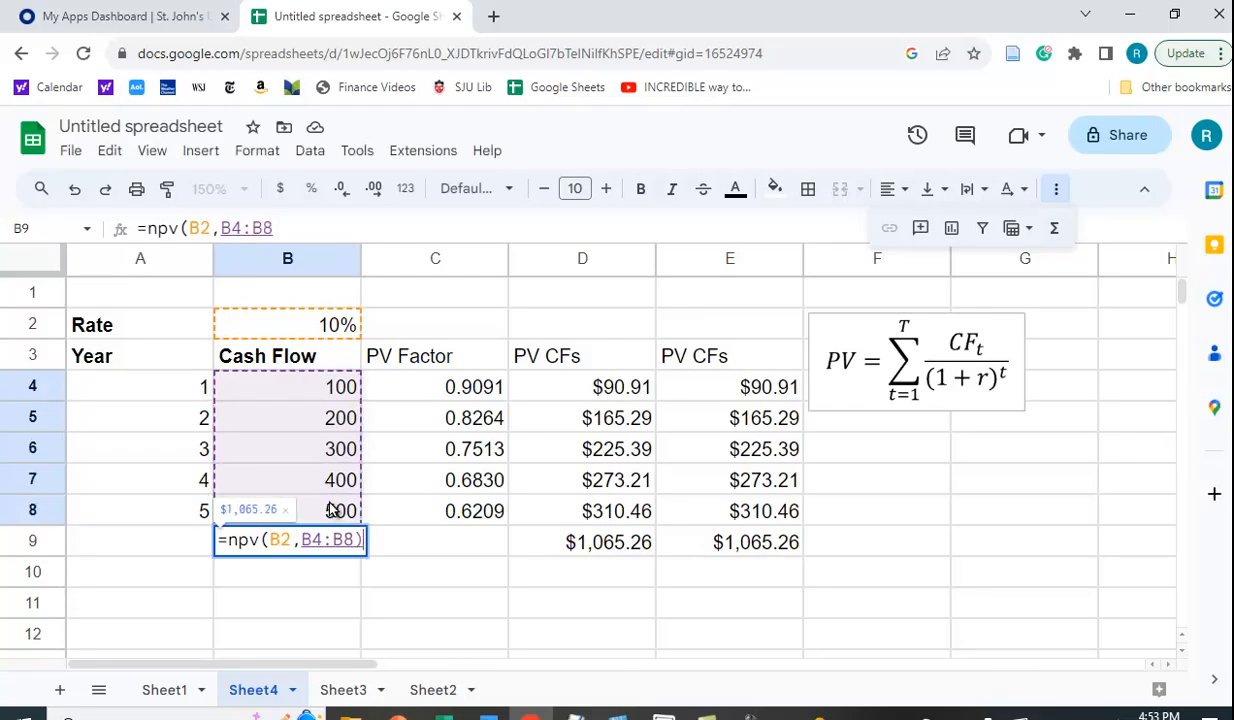
type(")")
key("Return")
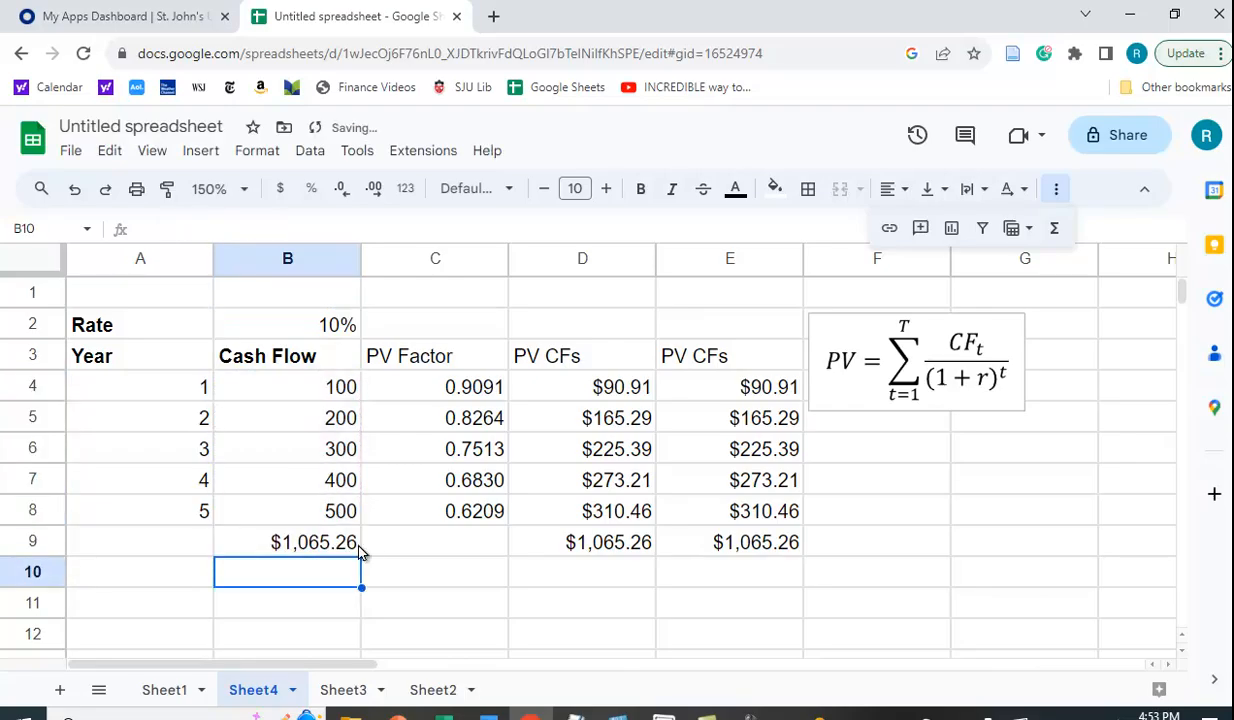